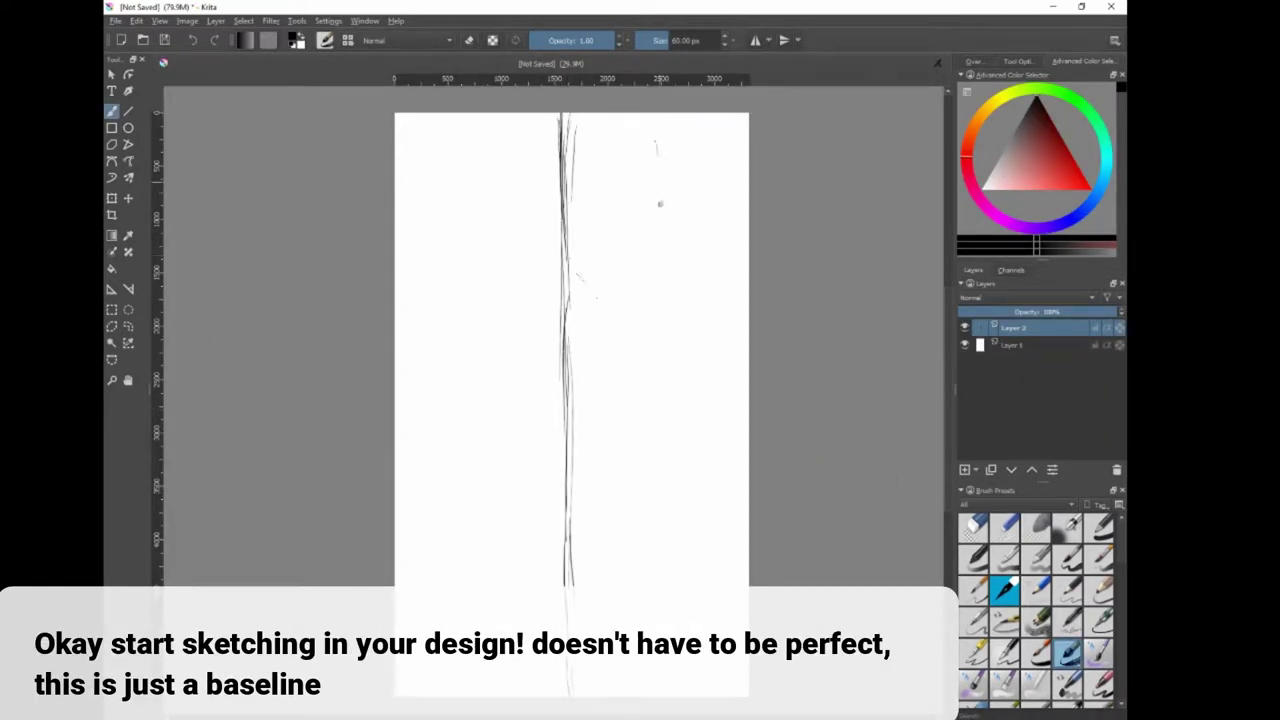
Draw the second vertical panel line, darken the seam junction, and export the sketch as a TIFF image.
drag(676, 230, 681, 695)
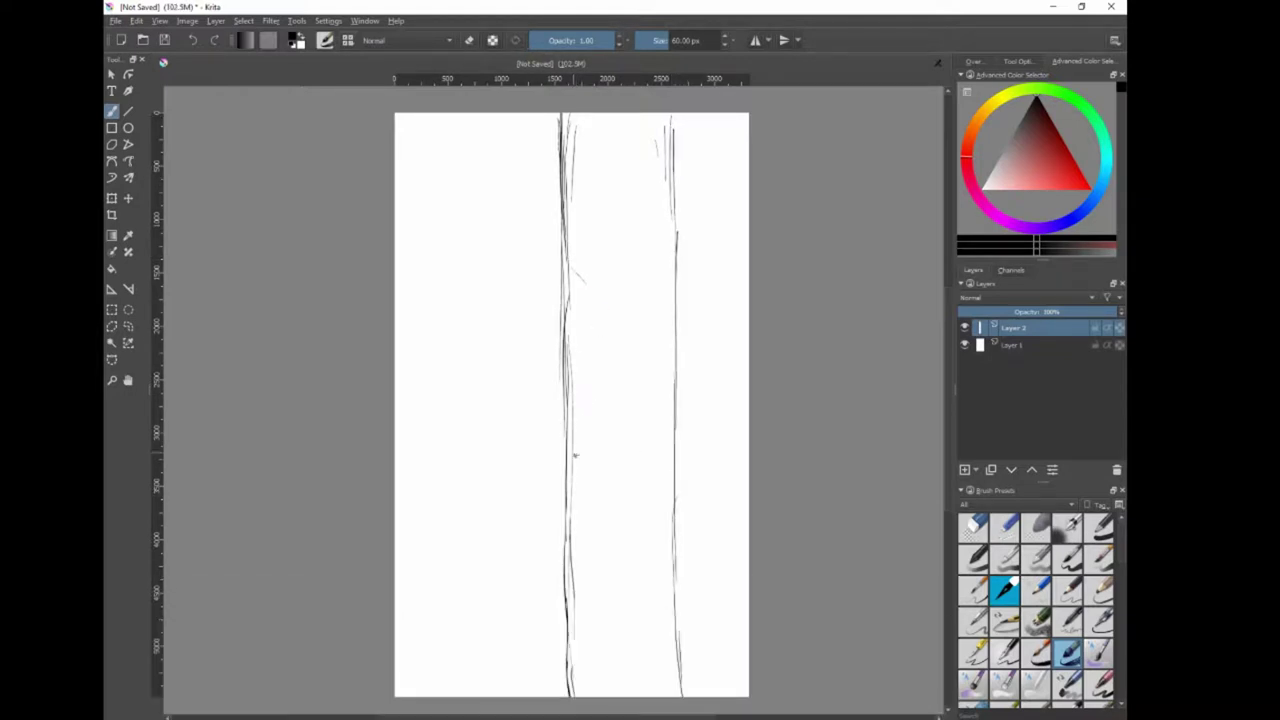
drag(675, 478, 676, 510)
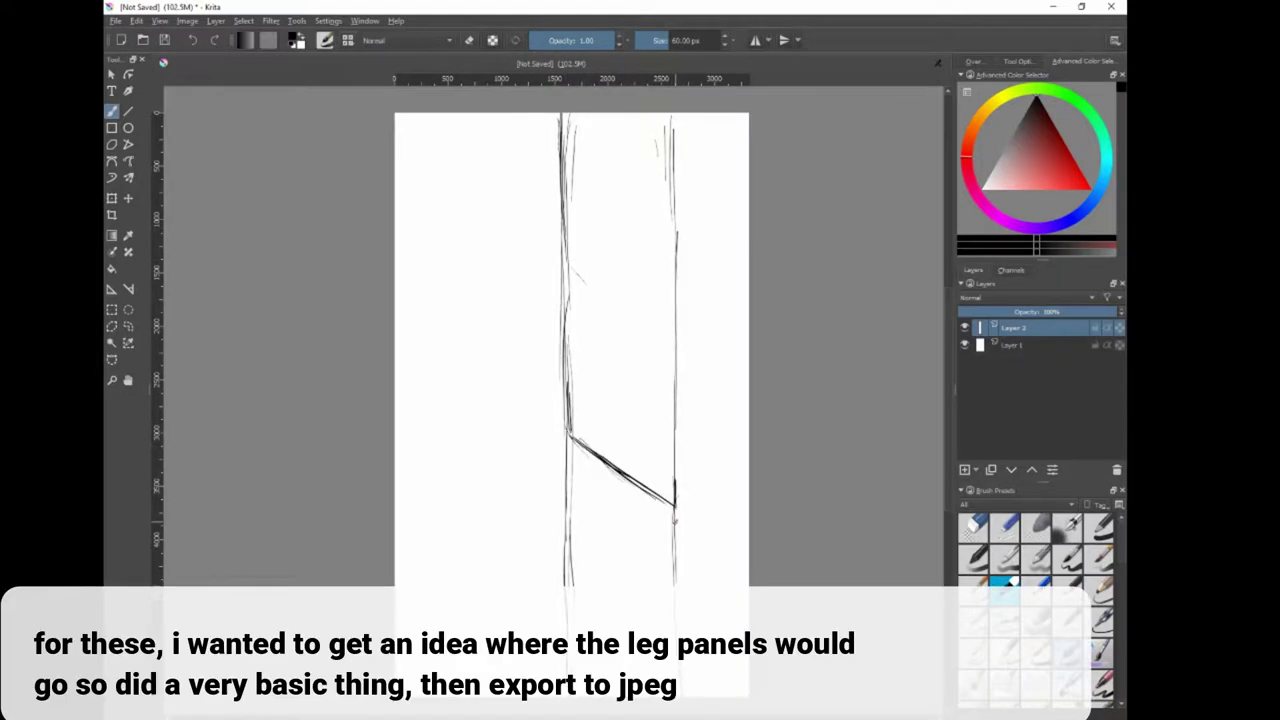
click(115, 20)
click(165, 123)
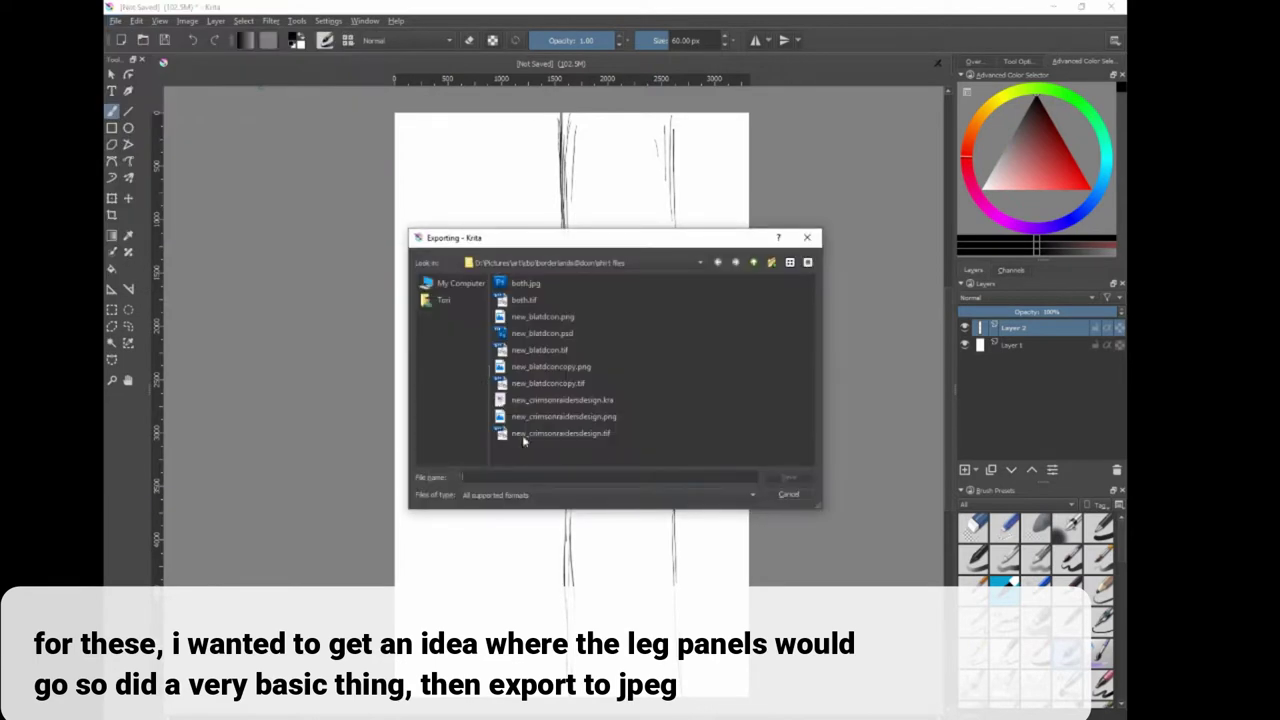
click(490, 494)
click(504, 477)
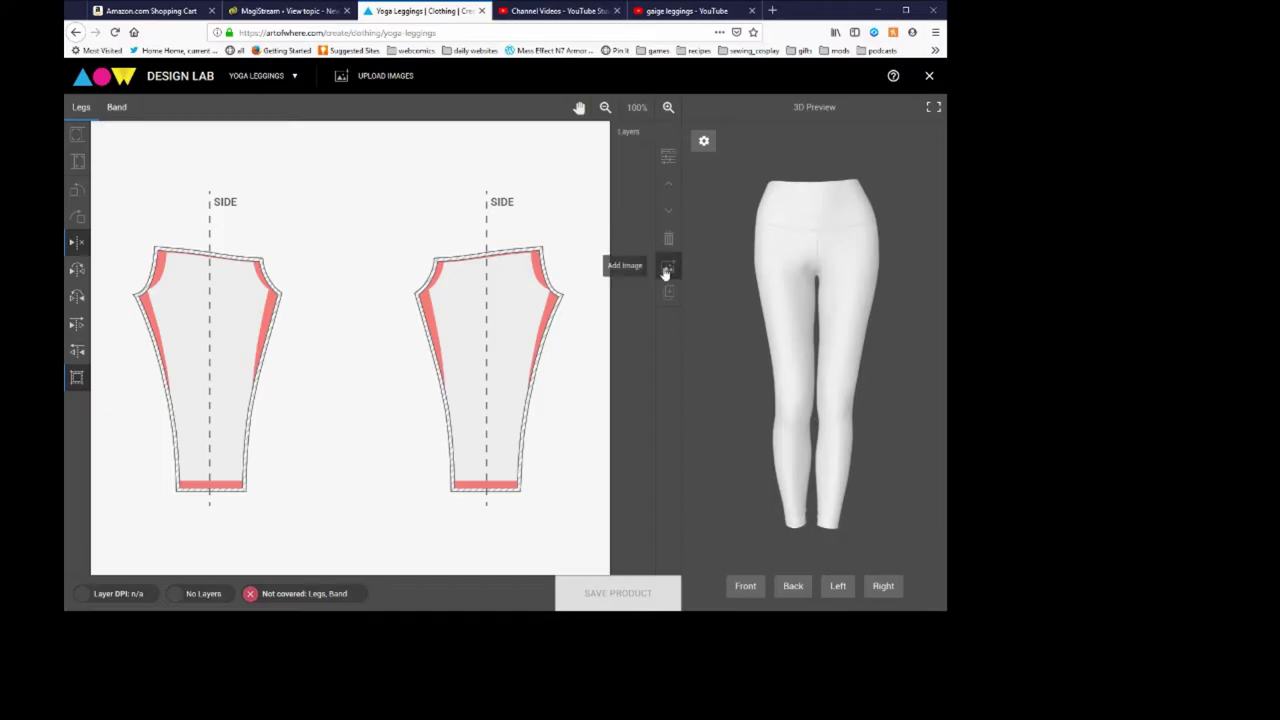
click(666, 266)
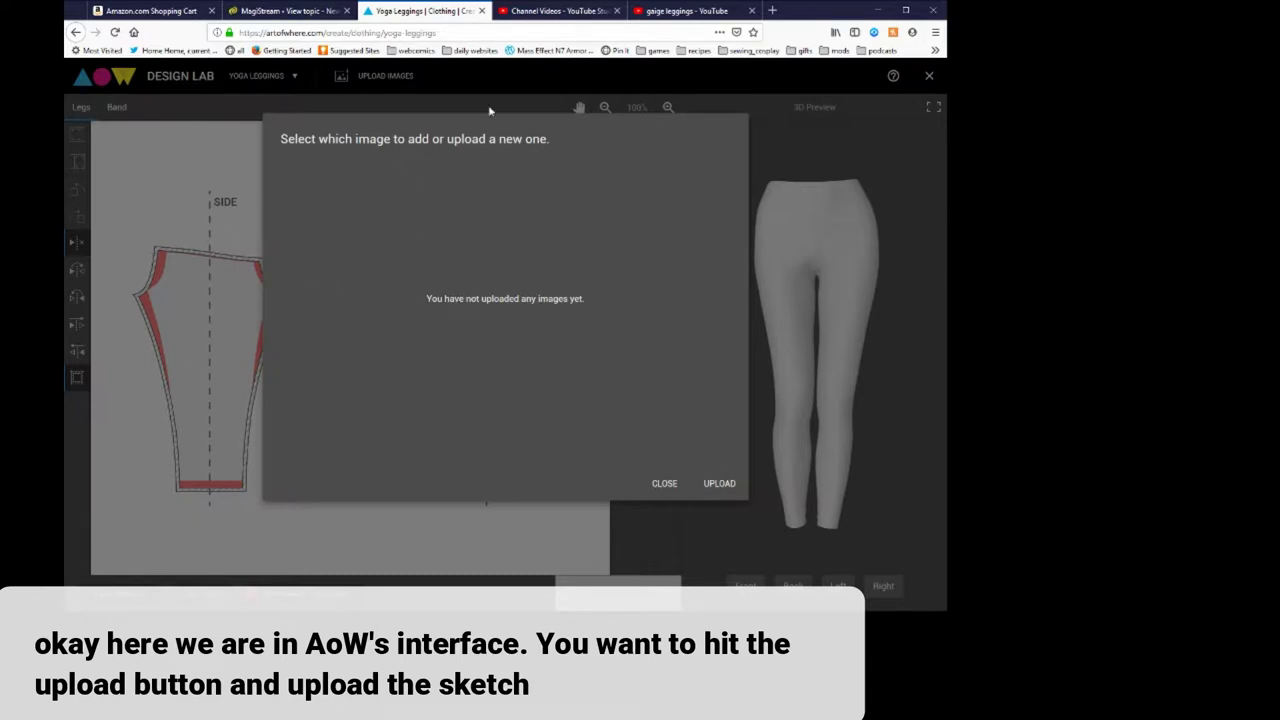
Place the uploaded panel sketch on the Legs pattern and check its position on the leggings.
click(325, 220)
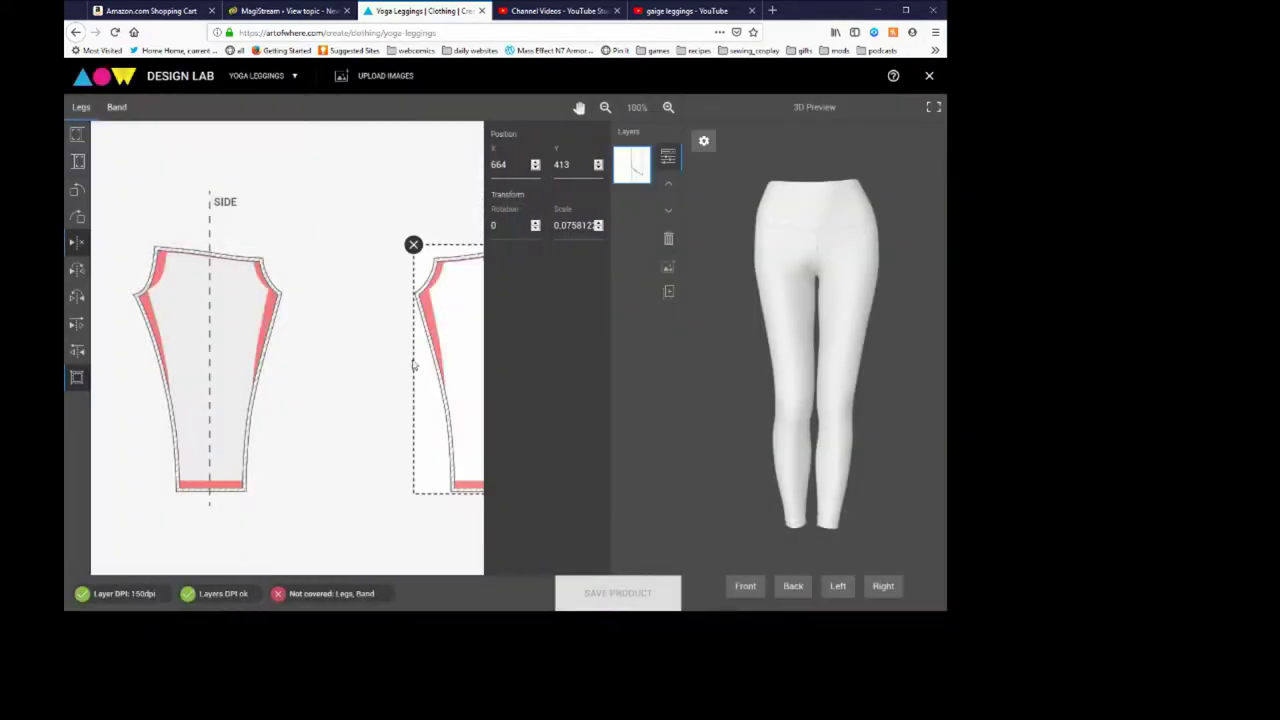
click(368, 350)
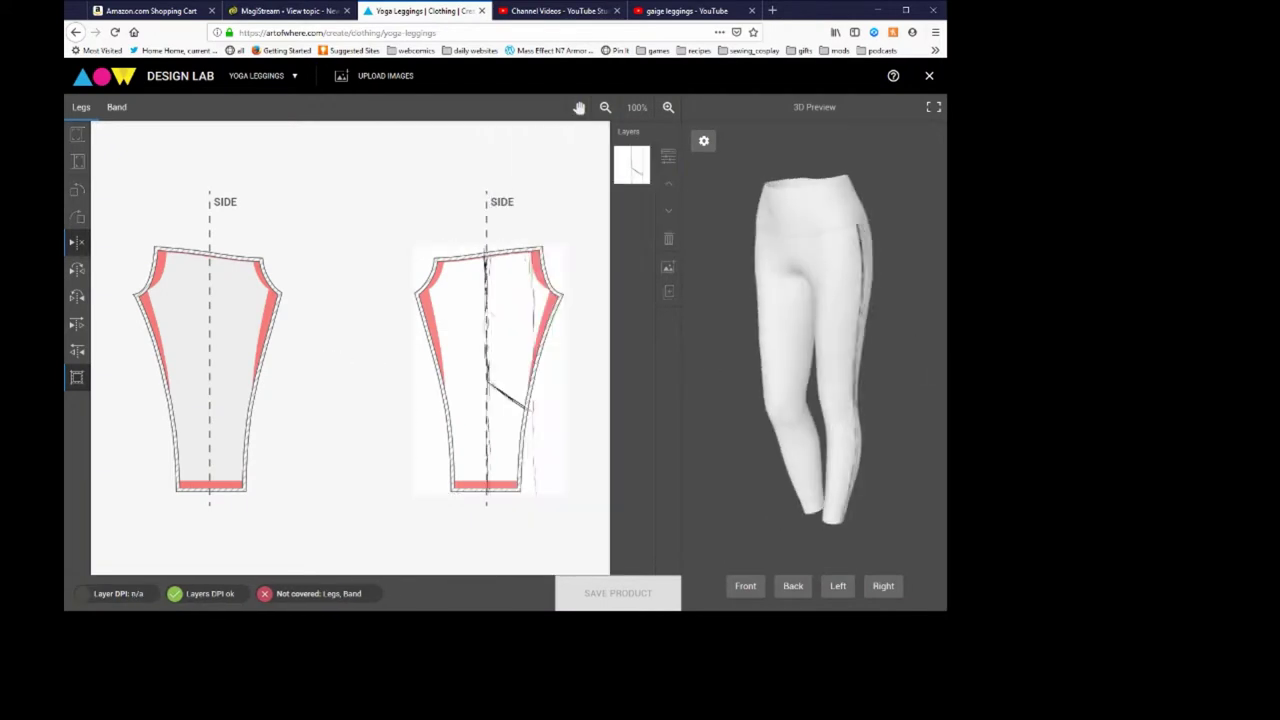
click(500, 380)
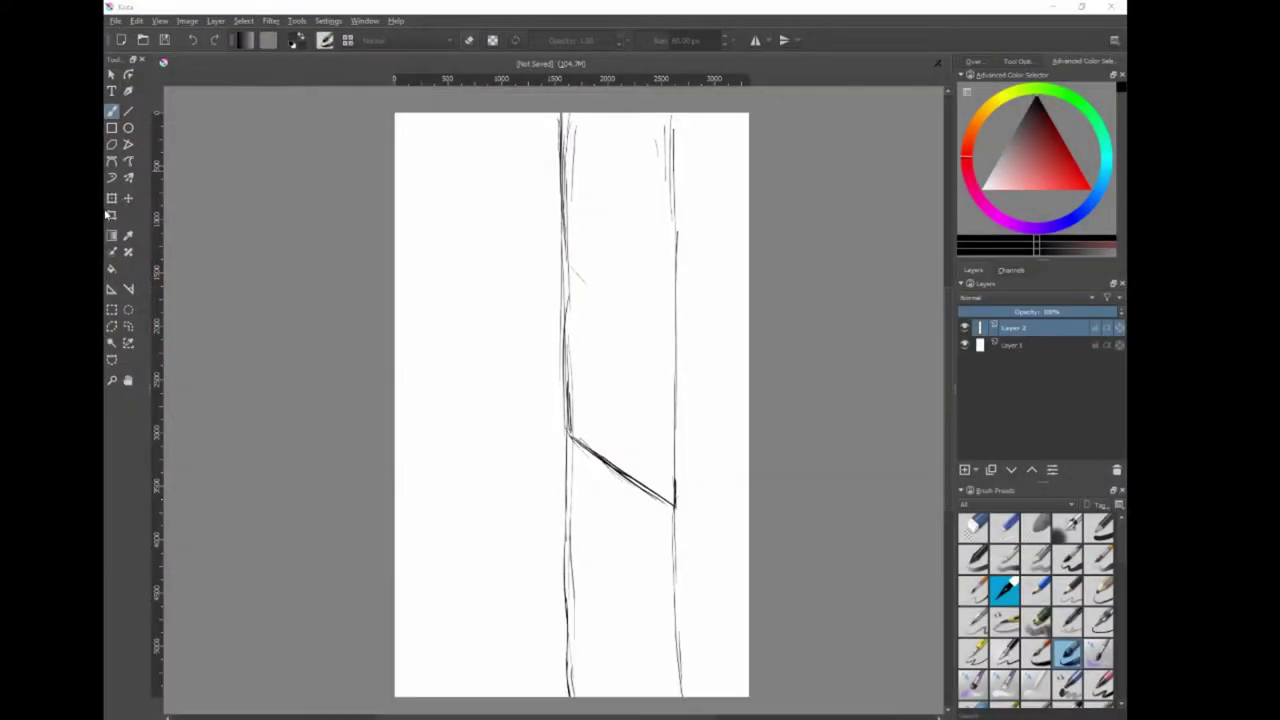
Select the sketched panel lines and narrow them horizontally with a transform.
click(111, 309)
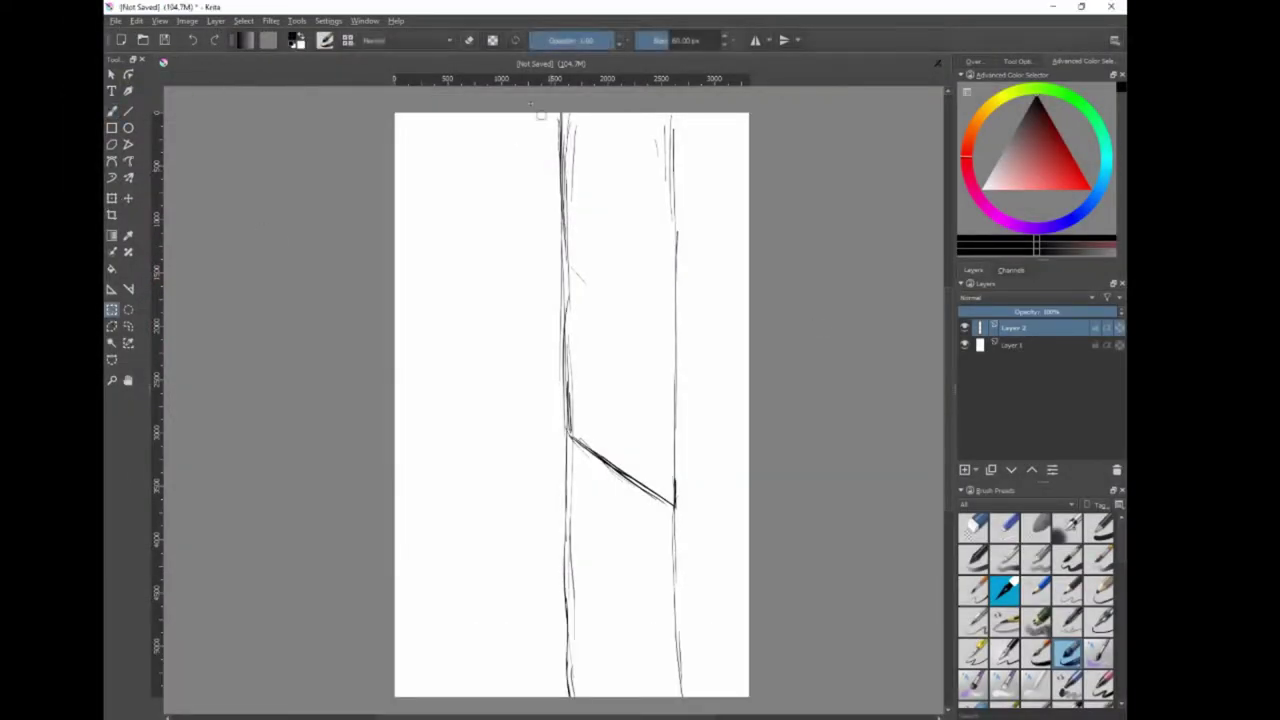
drag(528, 114, 728, 634)
scroll(743, 457, down, 2)
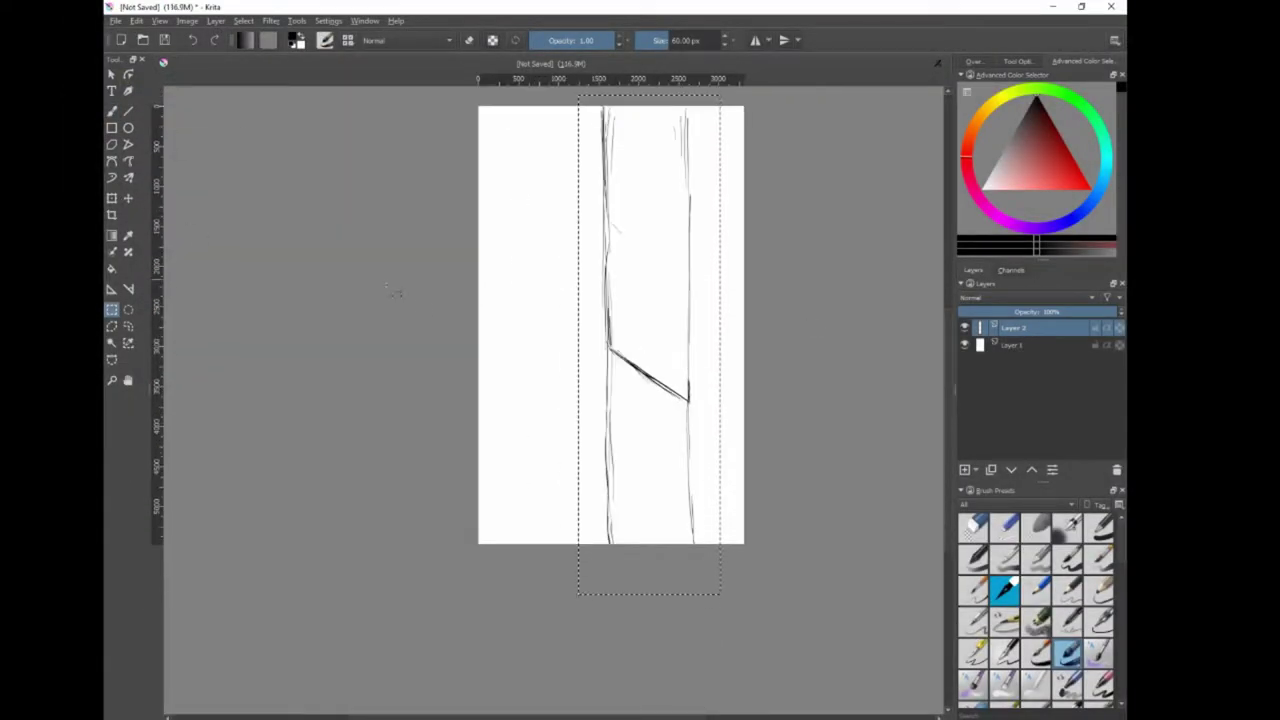
key(ctrl+t)
drag(719, 345, 677, 345)
key(Return)
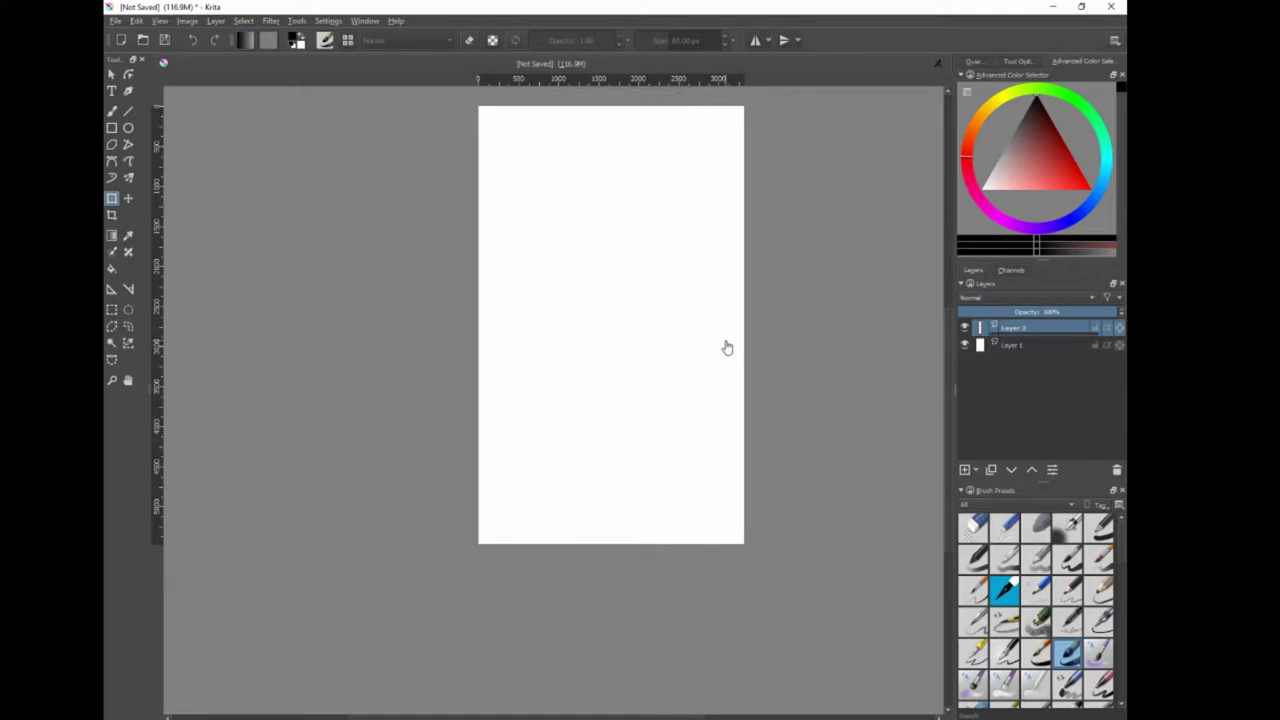
Export the narrowed sketch as test.jpg.
click(115, 20)
click(175, 133)
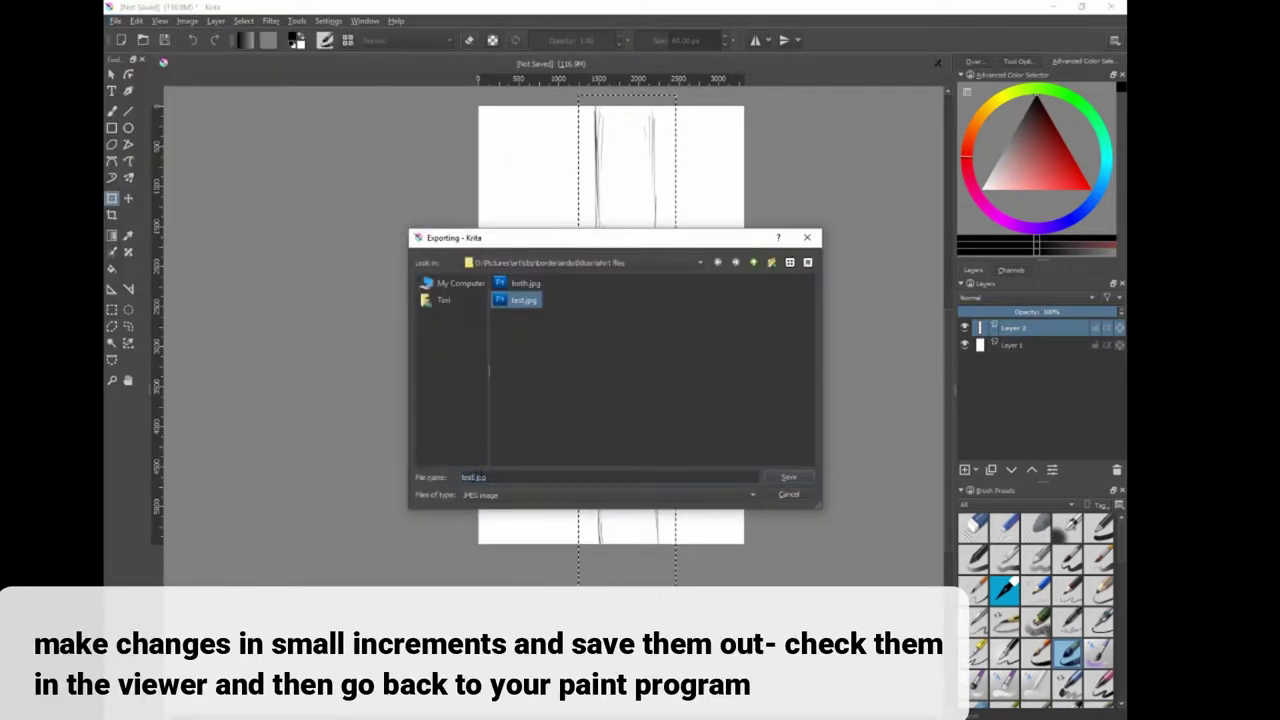
text(test.jpg)
key(Return)
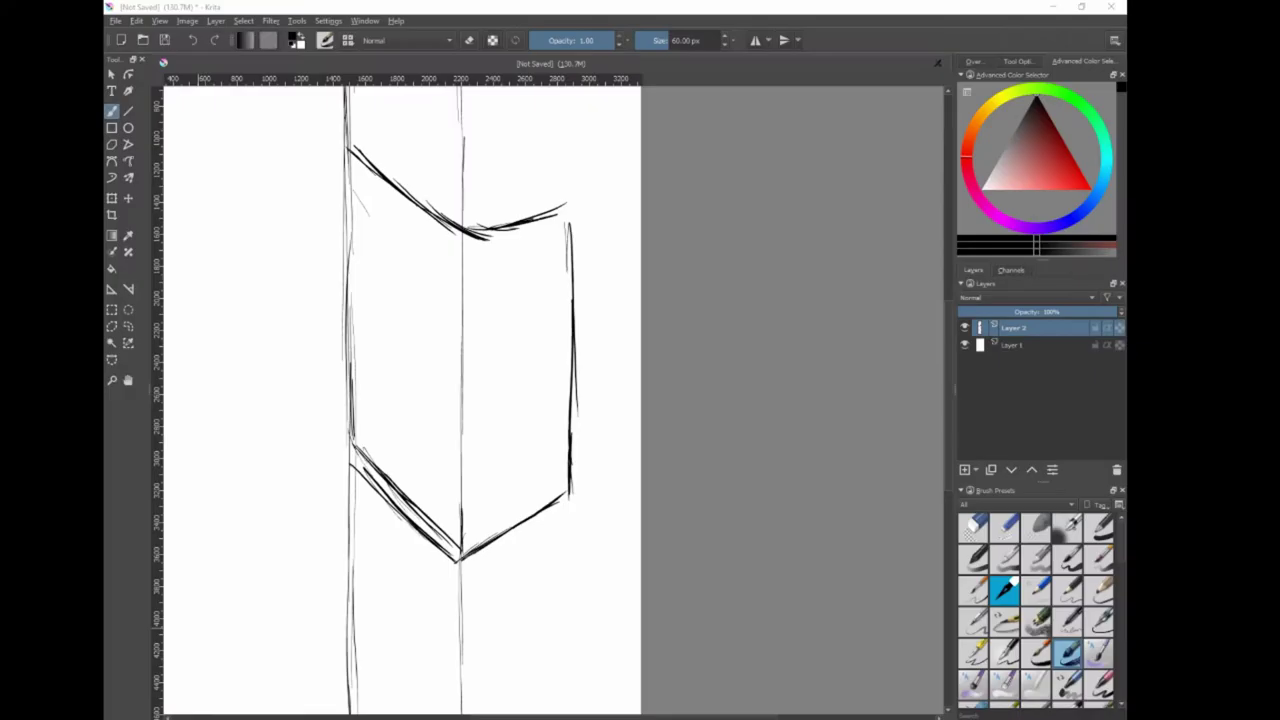
Redraw the angled pocket shape's top, bottom and right edges with the brush.
drag(486, 232, 556, 198)
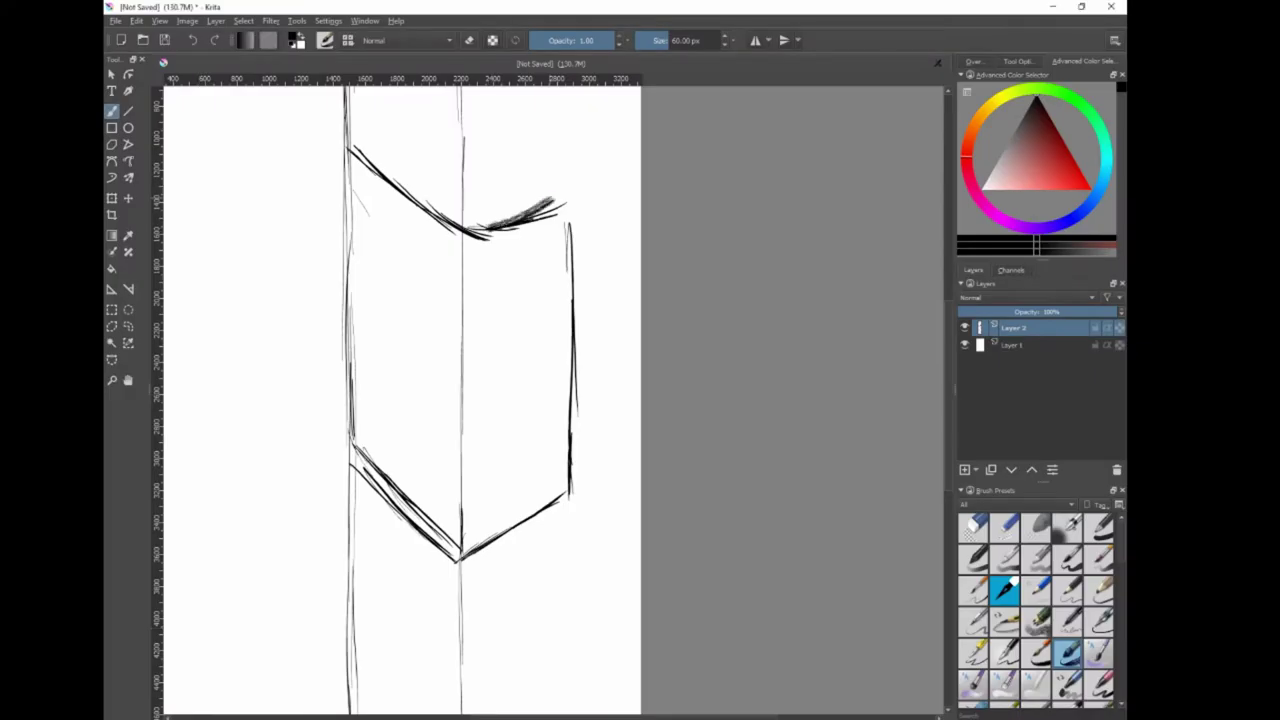
drag(466, 562, 578, 484)
drag(580, 185, 470, 560)
key(minus)
Export the updated pocket sketch, accepting the export settings.
click(115, 20)
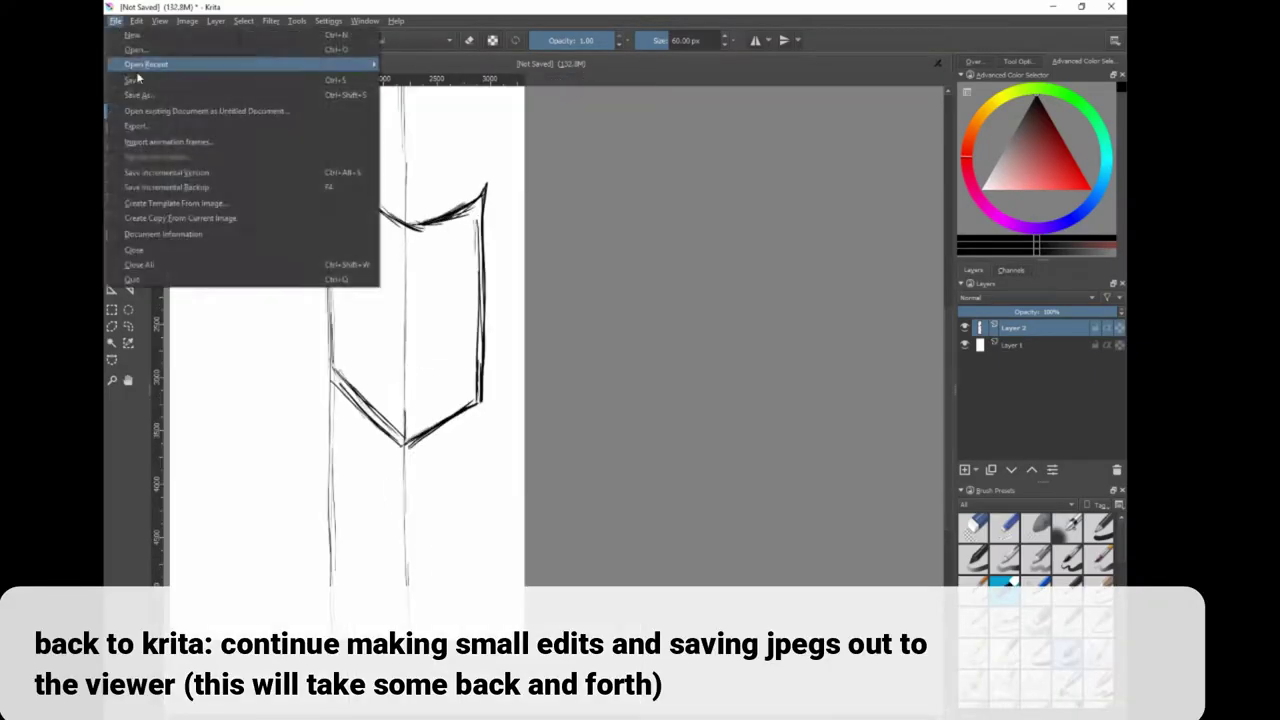
click(175, 170)
click(789, 477)
click(700, 382)
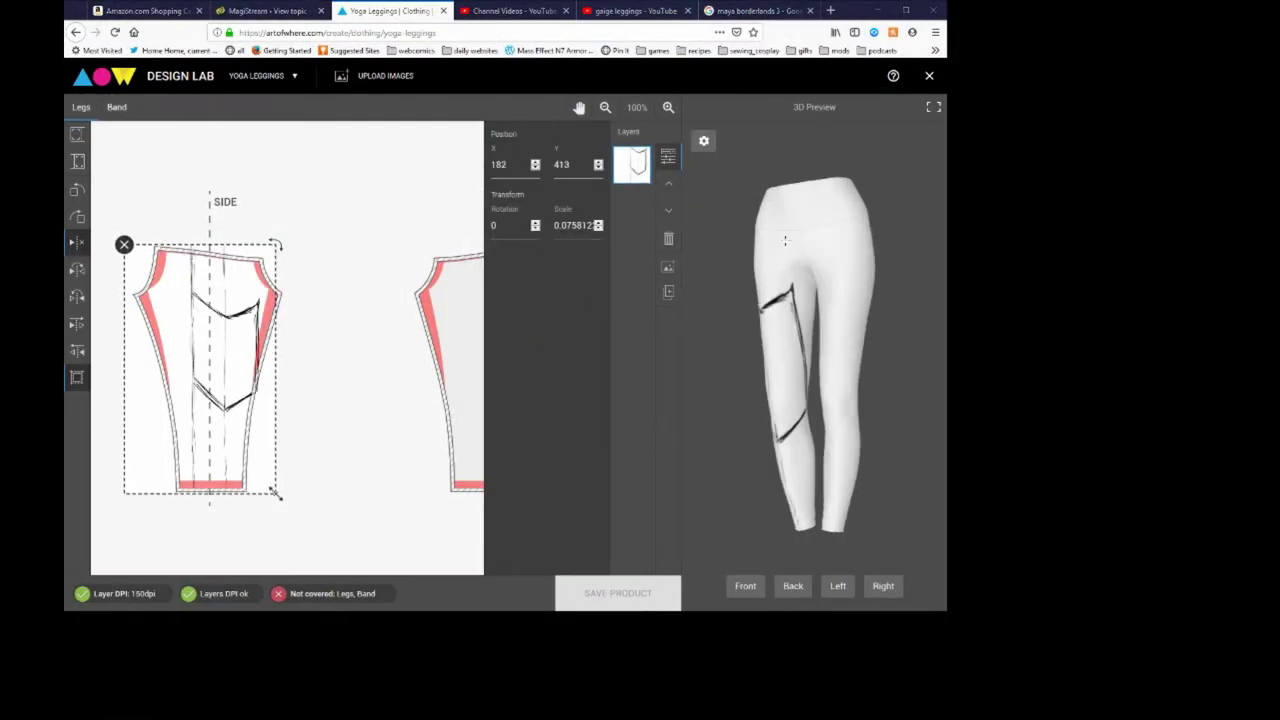
Replace the old design with the revised sketch, shift it slightly right, and inspect it in 3D.
drag(785, 240, 837, 300)
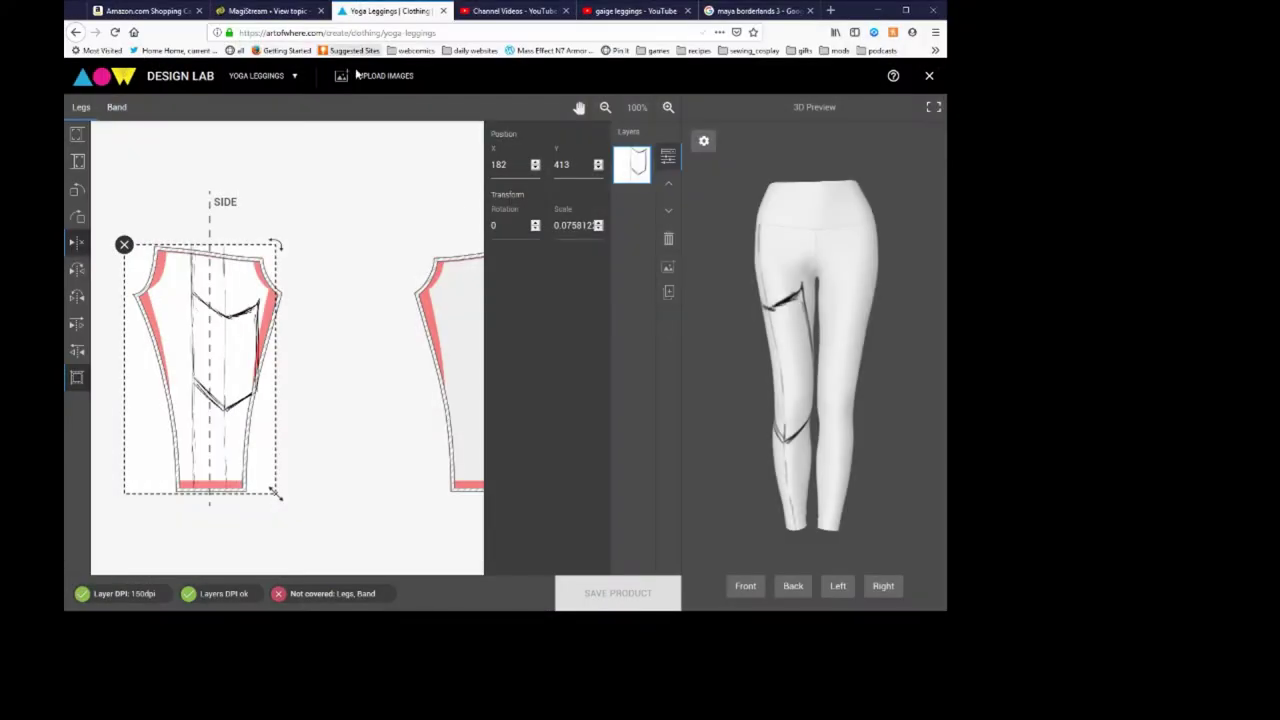
click(357, 75)
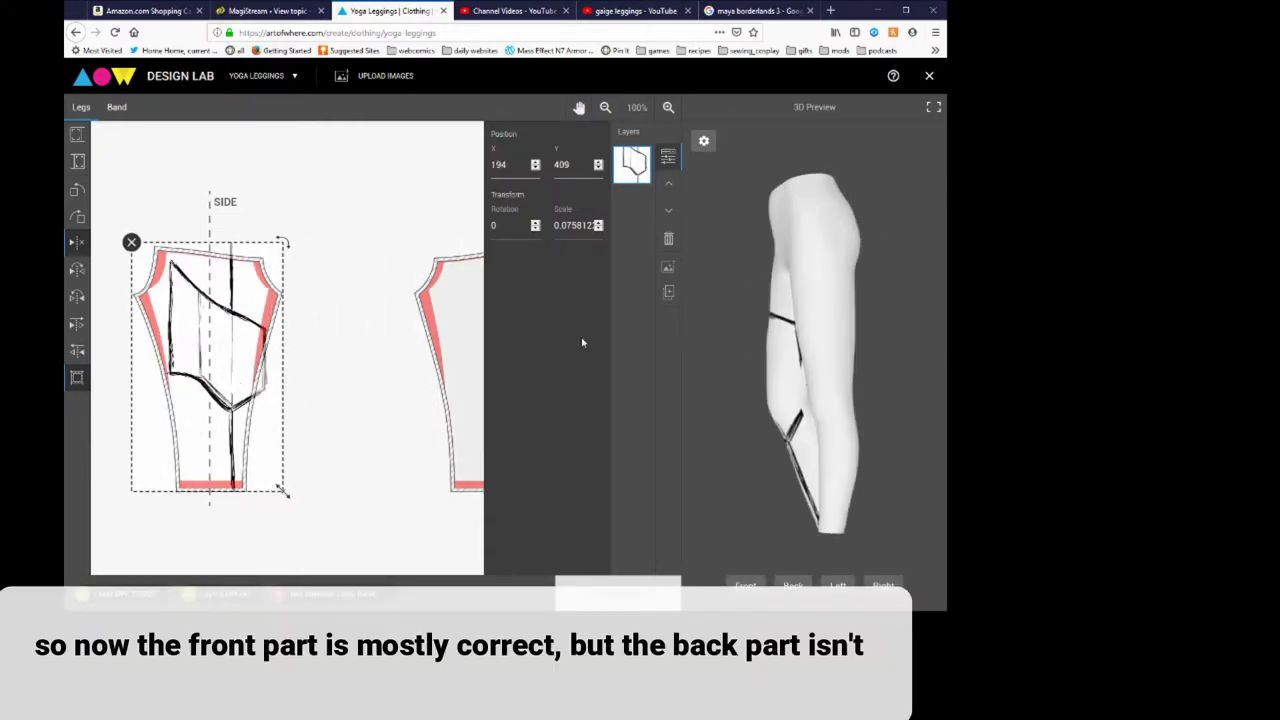
drag(248, 443, 251, 443)
drag(807, 370, 859, 519)
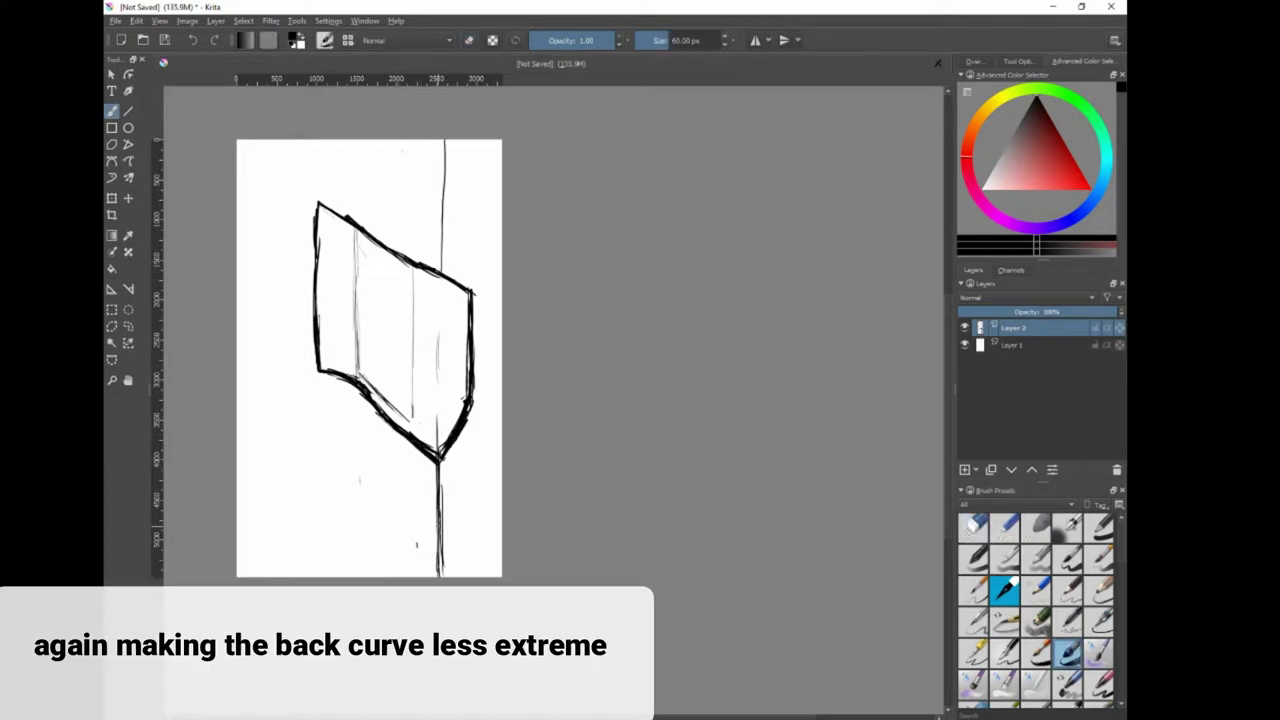
Erase the stray bottom strokes and draw a long vertical seam line through the panel.
click(786, 478)
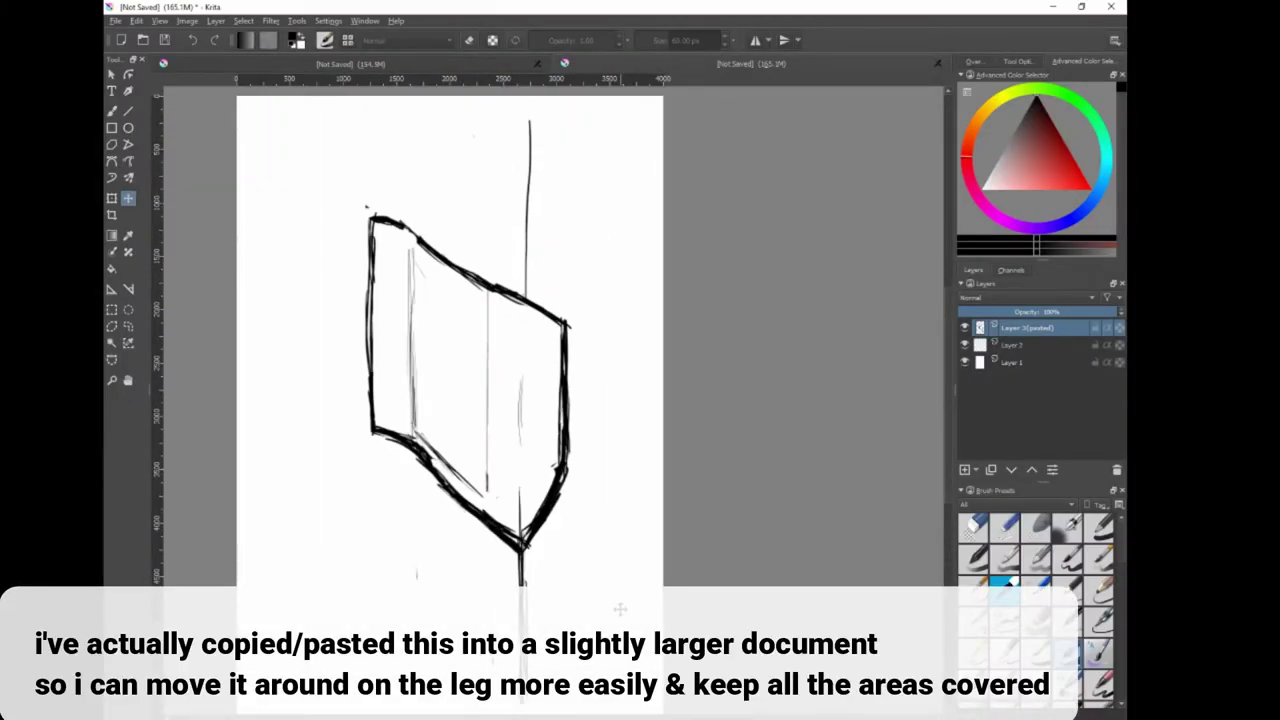
key(b)
key(e)
drag(519, 550, 519, 680)
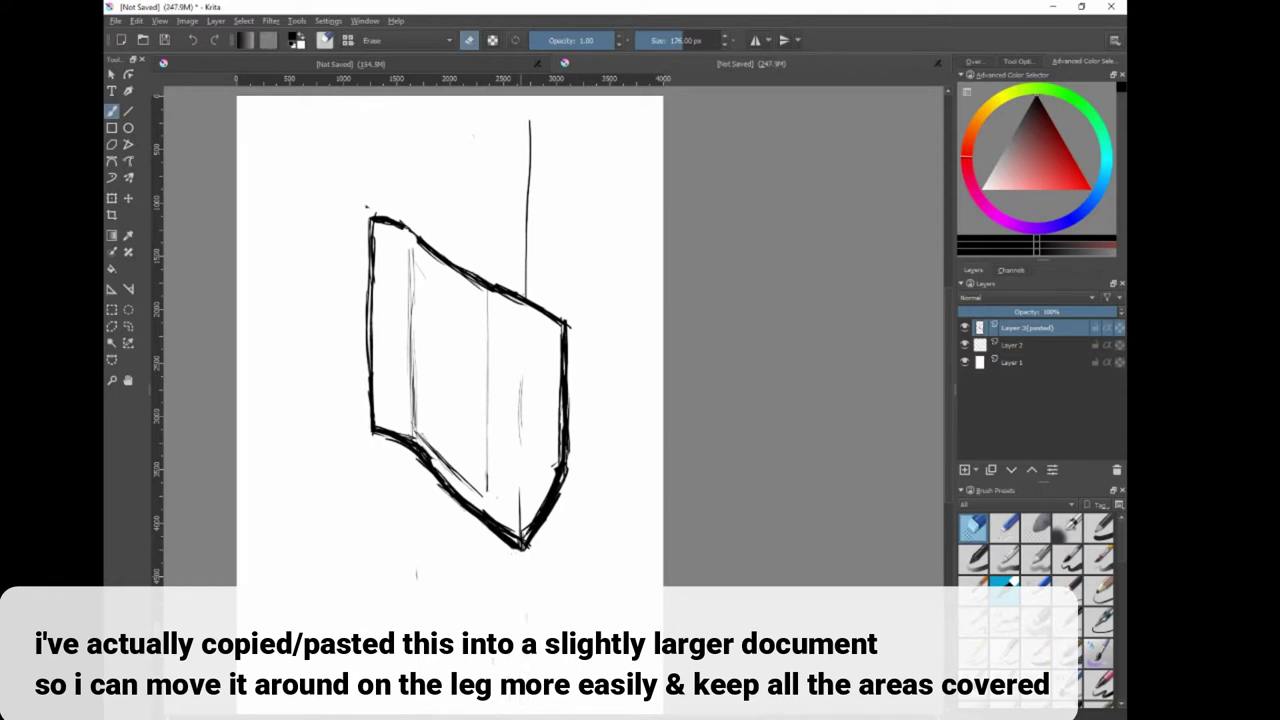
drag(540, 520, 495, 550)
key(e)
drag(521, 300, 512, 590)
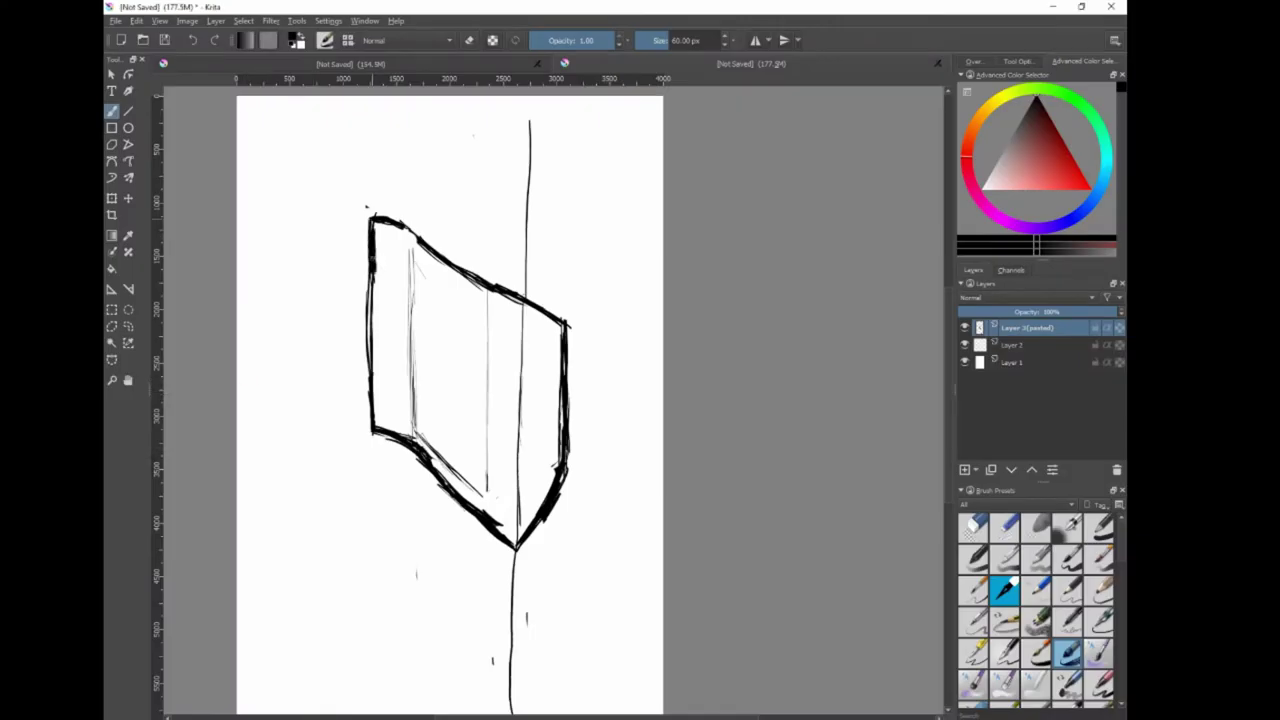
Erase the steep top and thick left edges, redraw the top at a gentler angle, and place it.
mouse_move(370, 216)
mouse_down()
mouse_move(384, 431)
mouse_move(400, 226)
mouse_up()
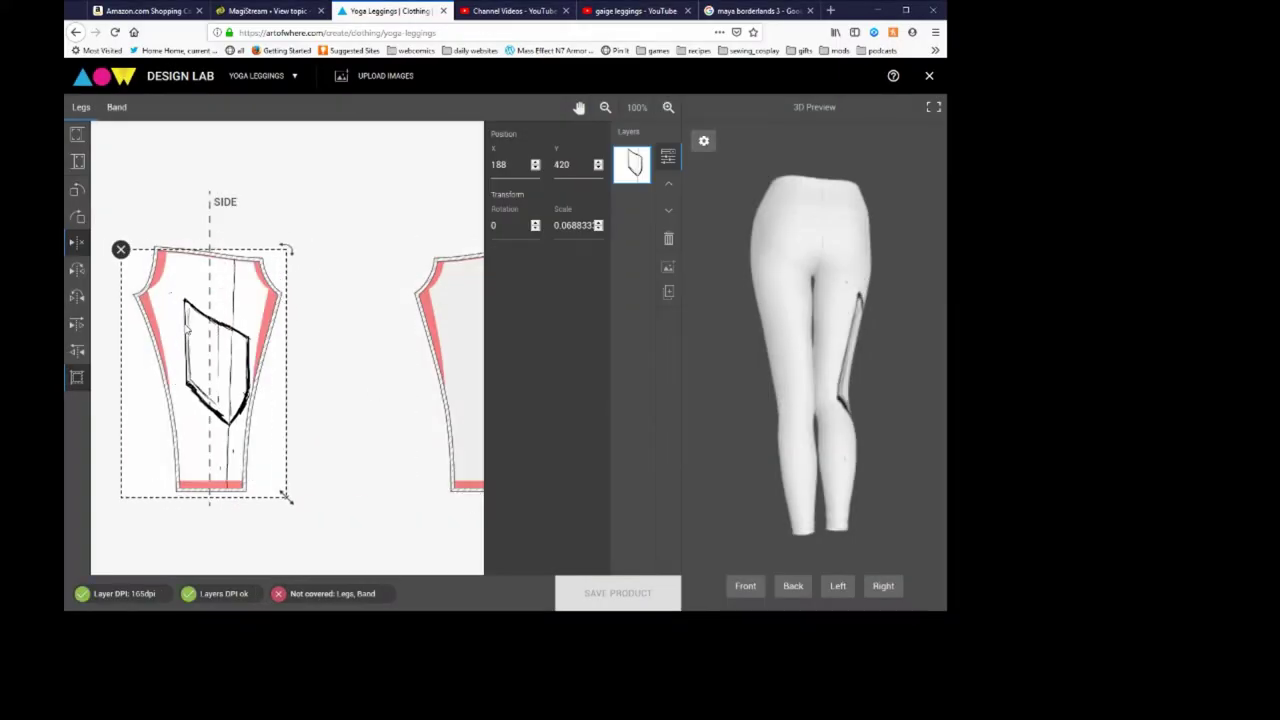
drag(186, 330, 186, 326)
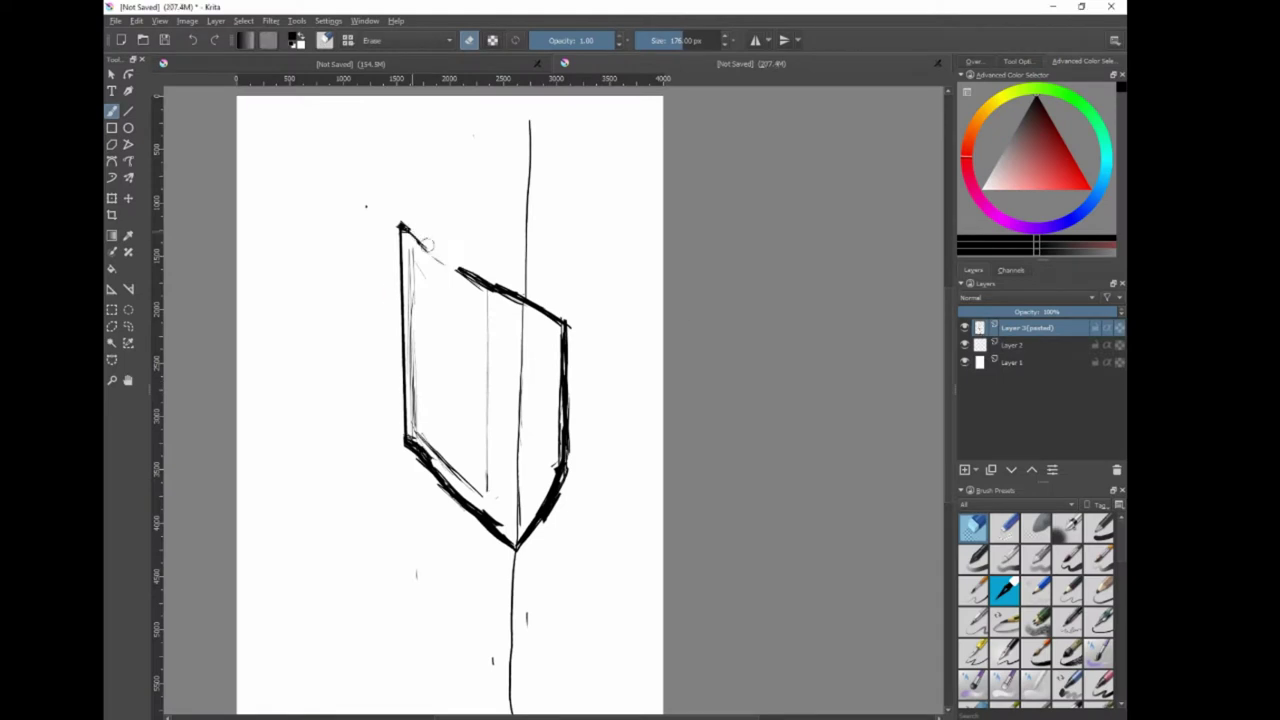
drag(566, 325, 400, 226)
key(e)
drag(398, 174, 566, 300)
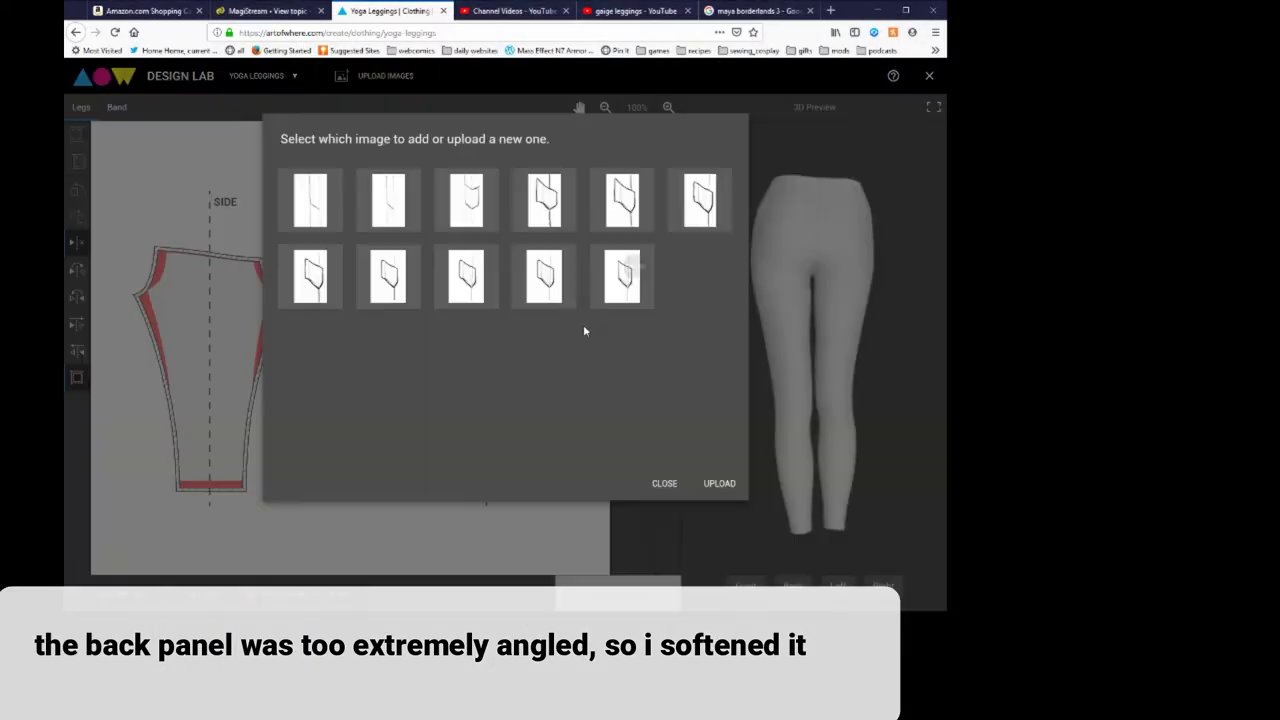
click(690, 295)
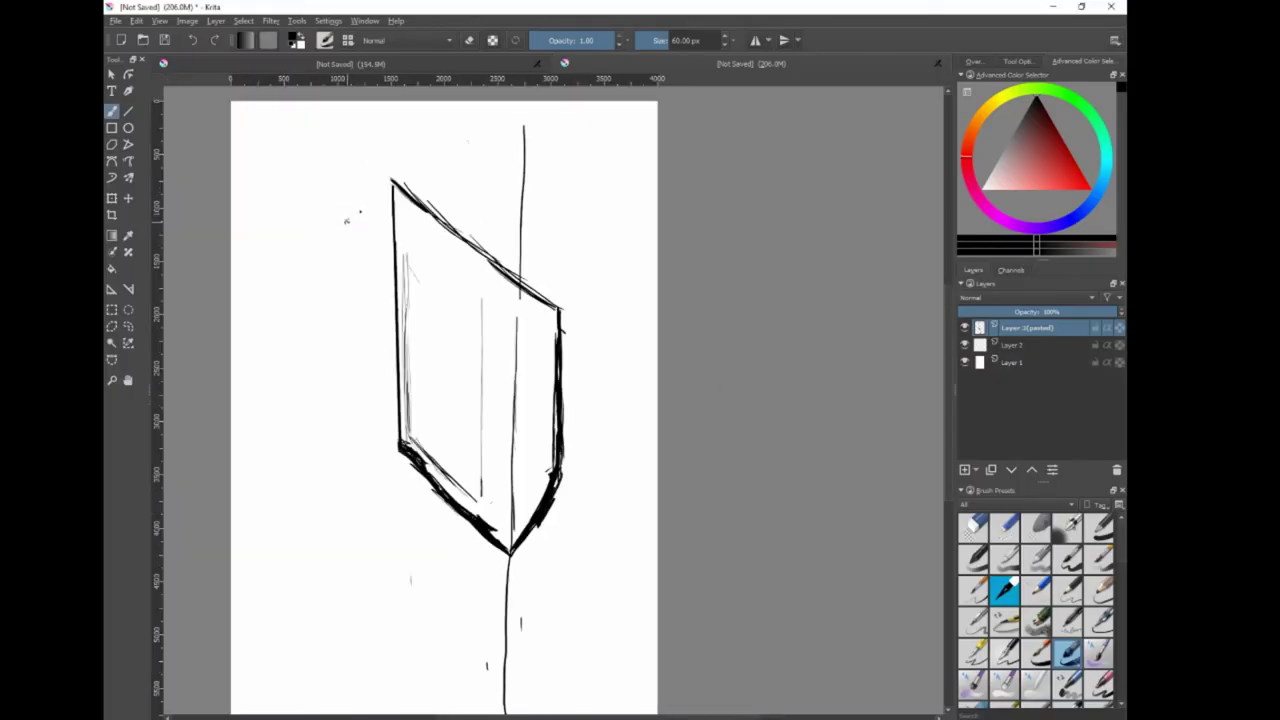
Redraw the panel's left edge and a new top edge, erasing the old top-left lines.
drag(362, 212, 400, 445)
key(e)
drag(445, 236, 400, 370)
key(e)
drag(362, 212, 490, 268)
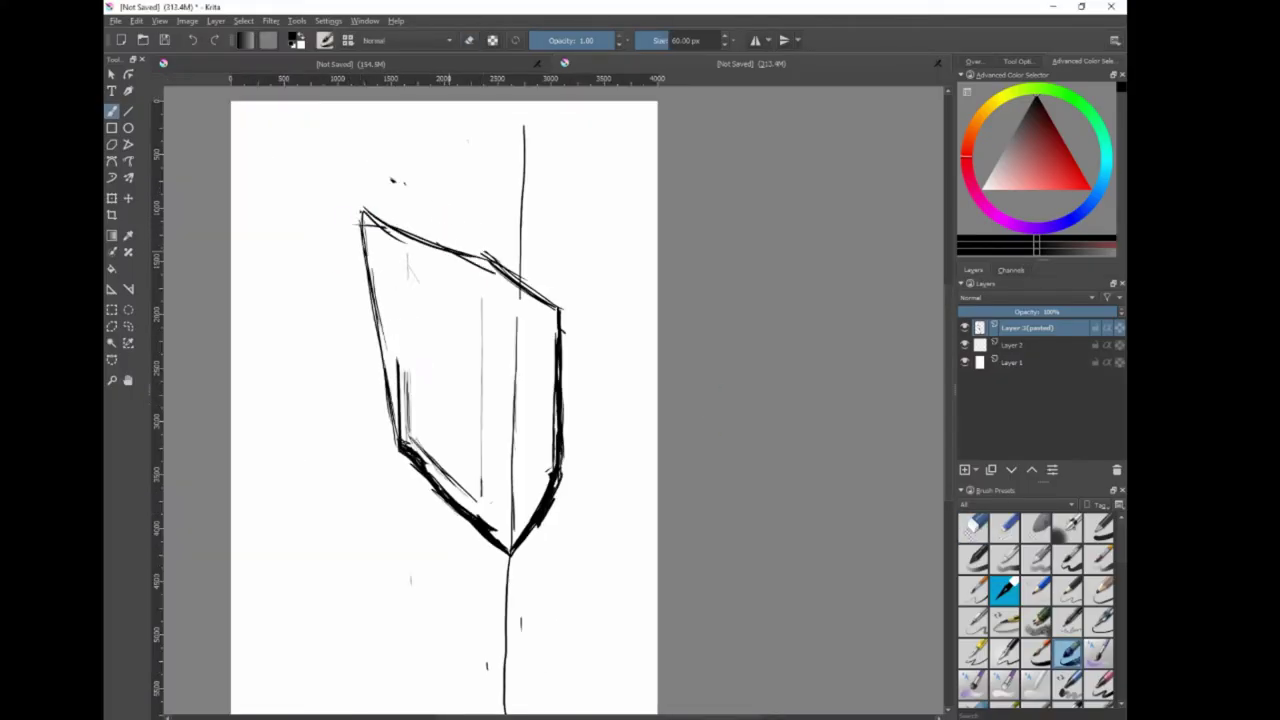
key(e)
Export the reworked canvas and rotate the 3D preview to inspect the panel.
click(116, 20)
click(170, 128)
click(849, 509)
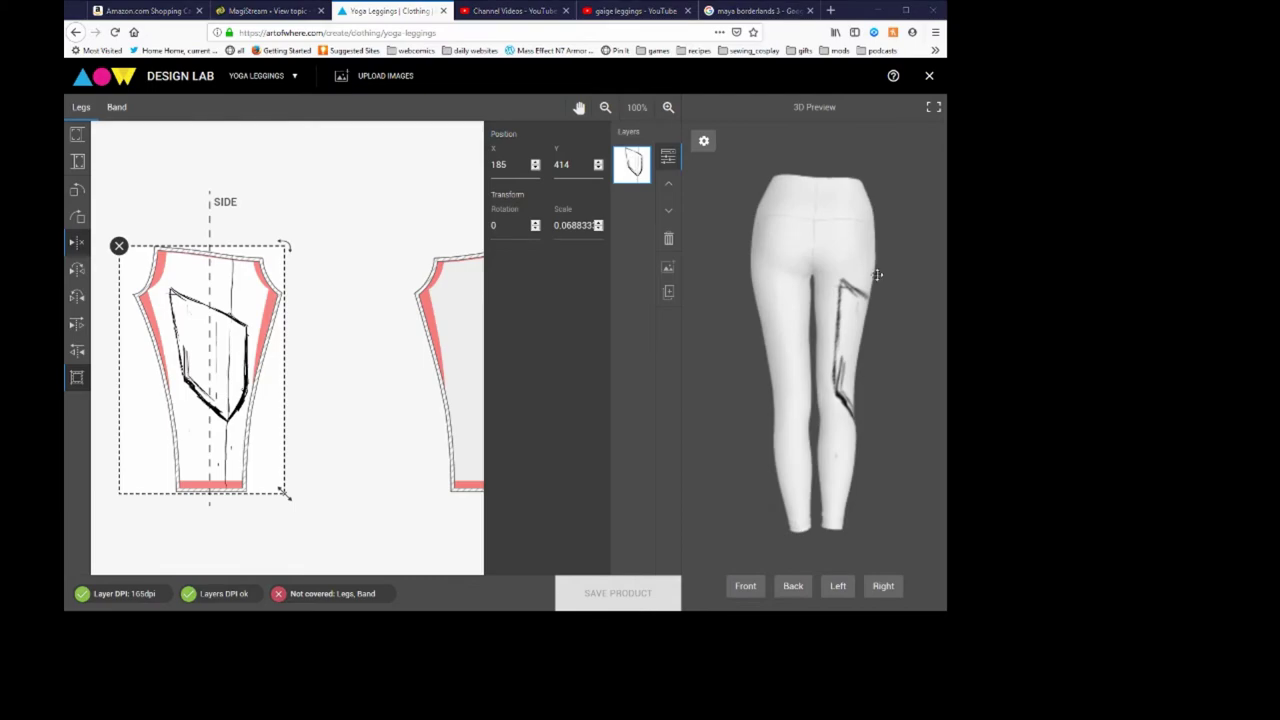
drag(877, 275, 838, 352)
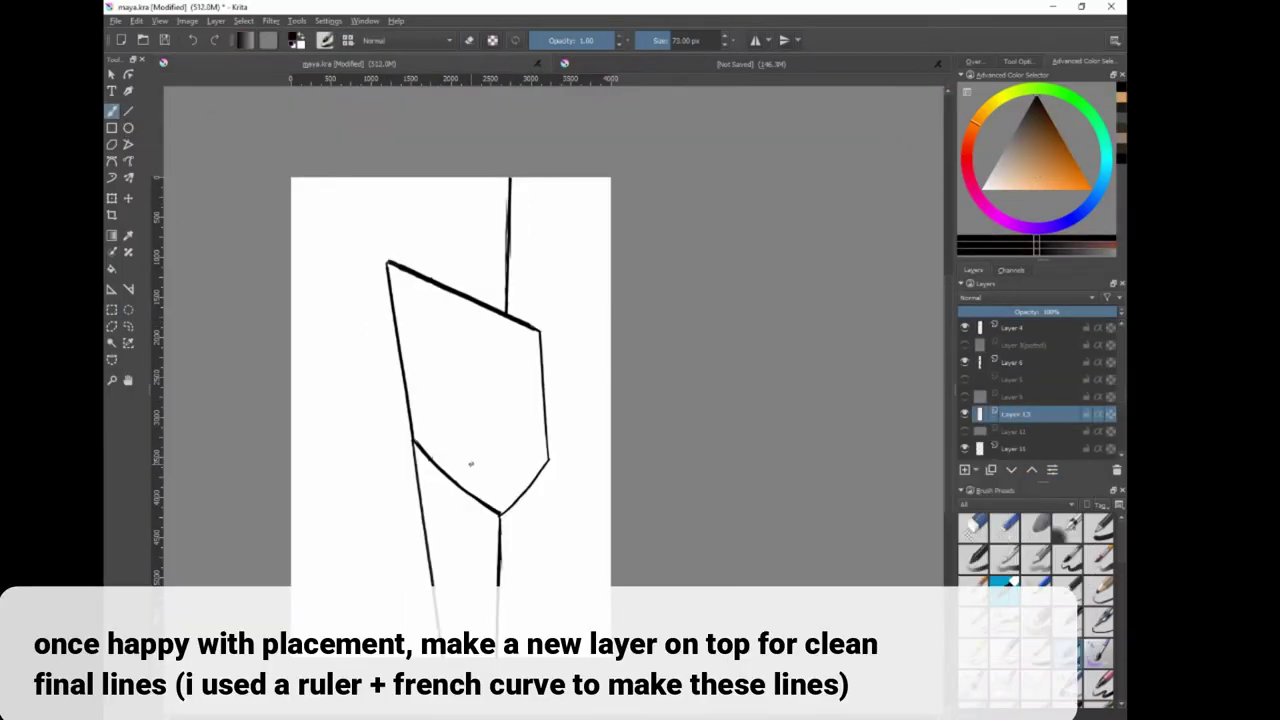
Draw the short horizontal pocket line and place the latest pocket image on the leggings.
mouse_move(337, 184)
mouse_down()
mouse_move(382, 184)
mouse_move(417, 238)
mouse_up()
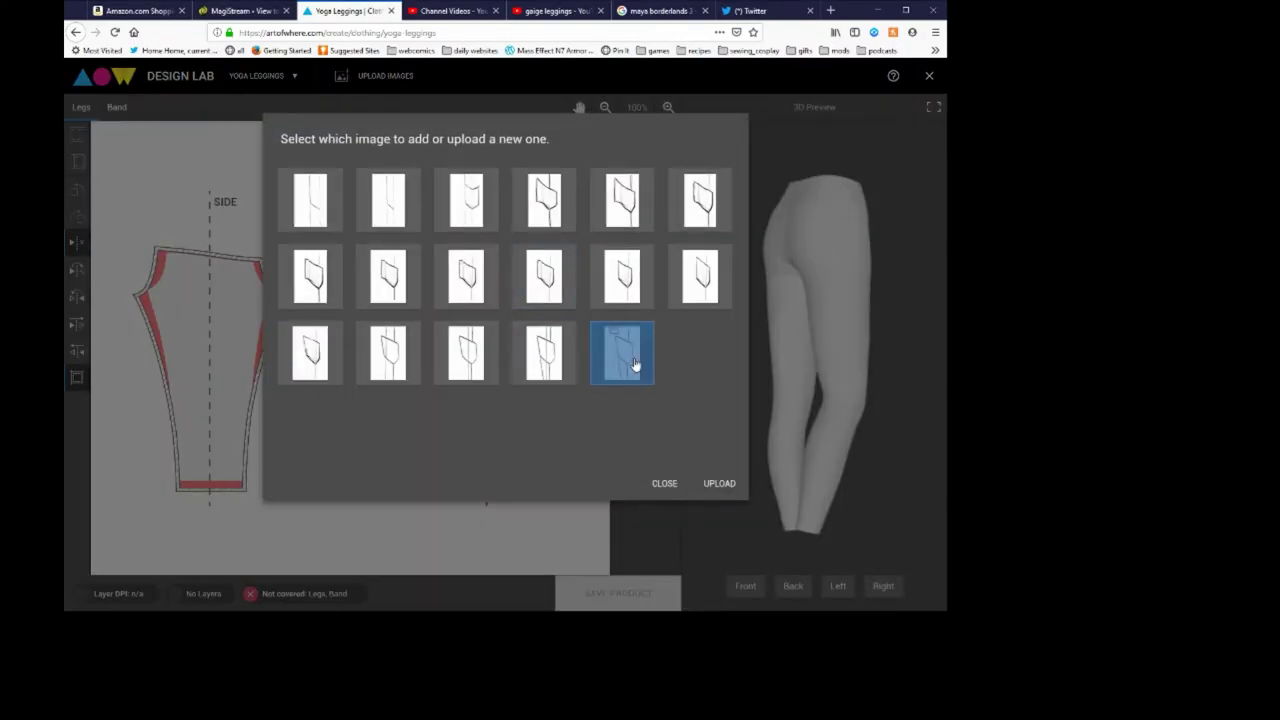
click(632, 360)
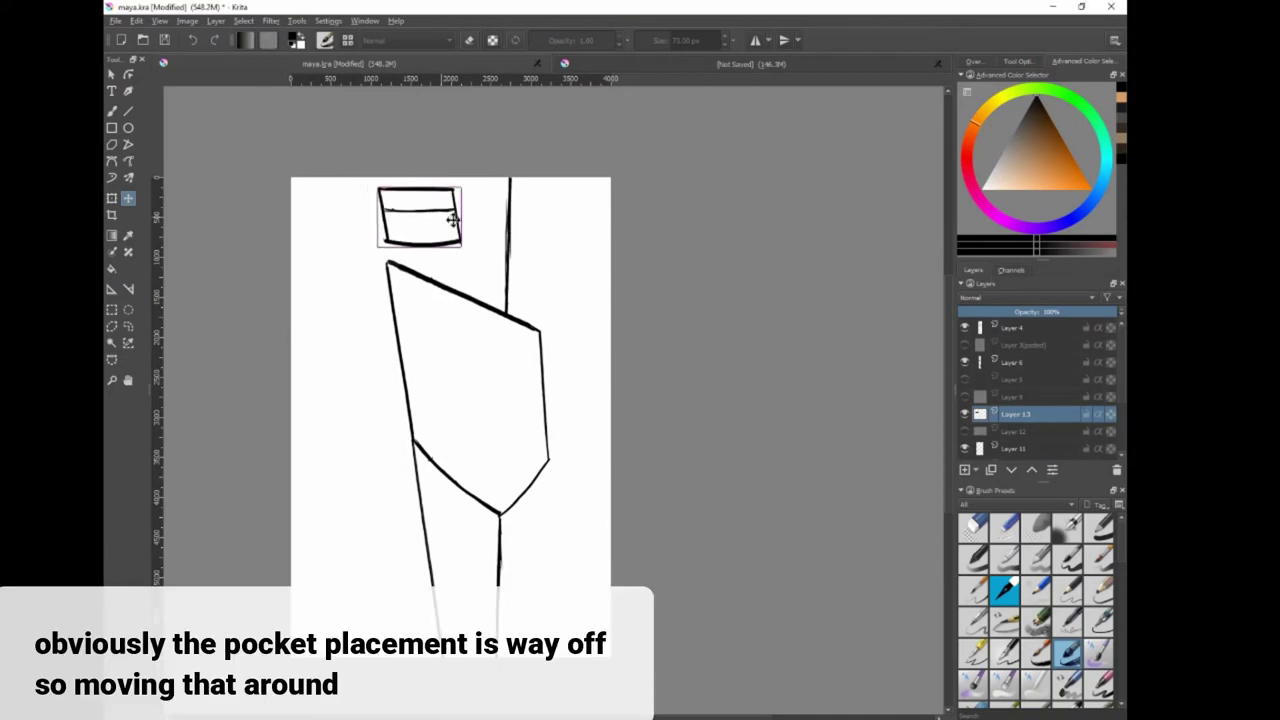
click(115, 20)
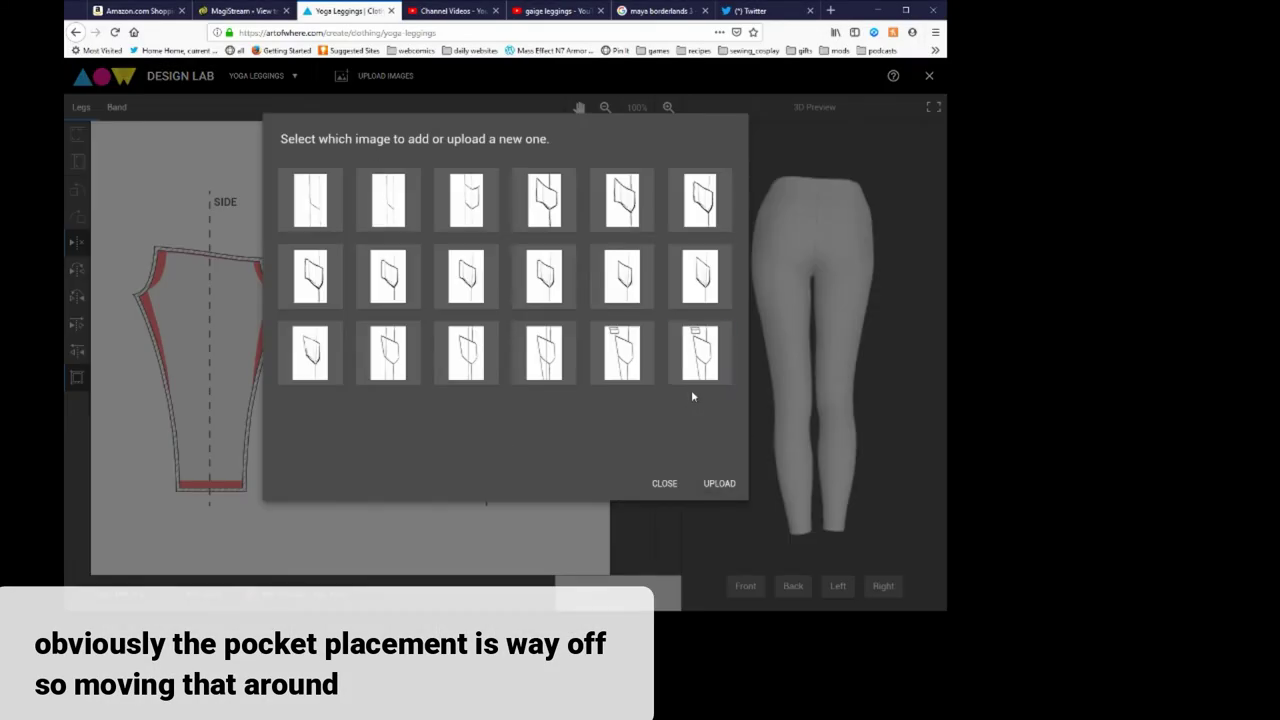
click(693, 378)
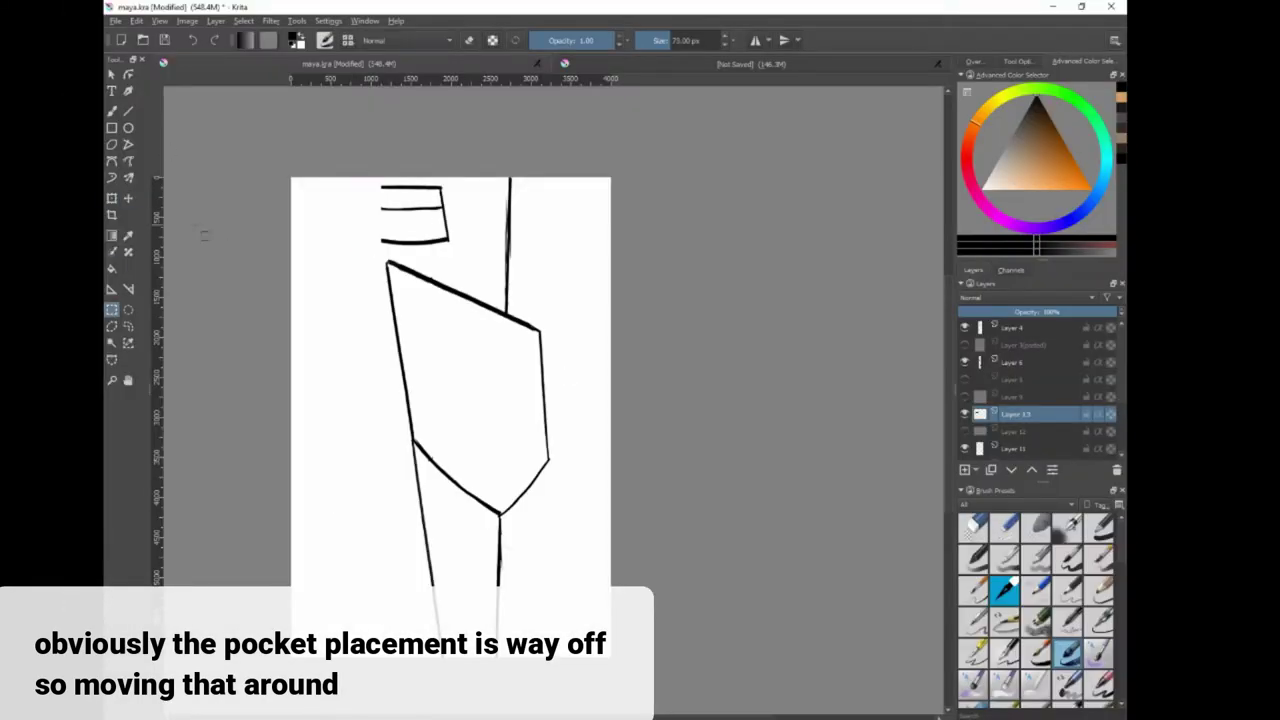
Draw the pocket's left edge, move it slightly right, export, and place it on the leggings.
drag(382, 240, 382, 187)
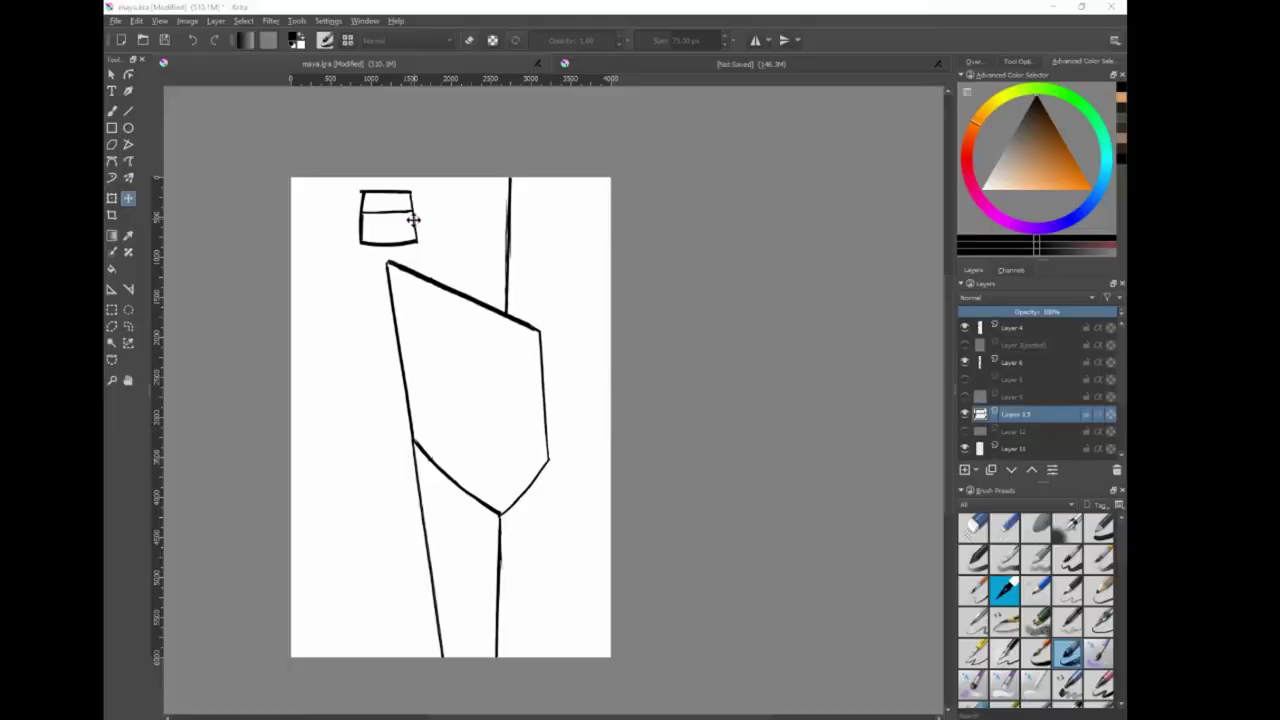
drag(413, 219, 444, 219)
click(115, 20)
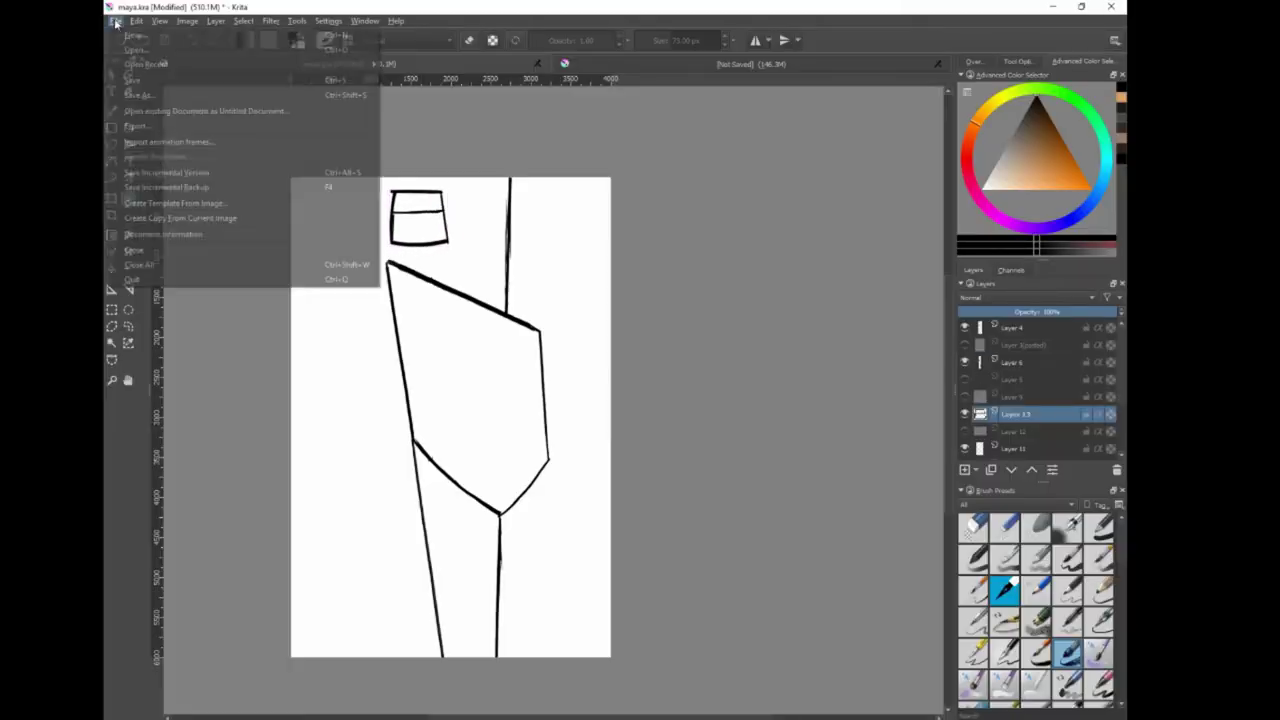
click(160, 195)
click(851, 508)
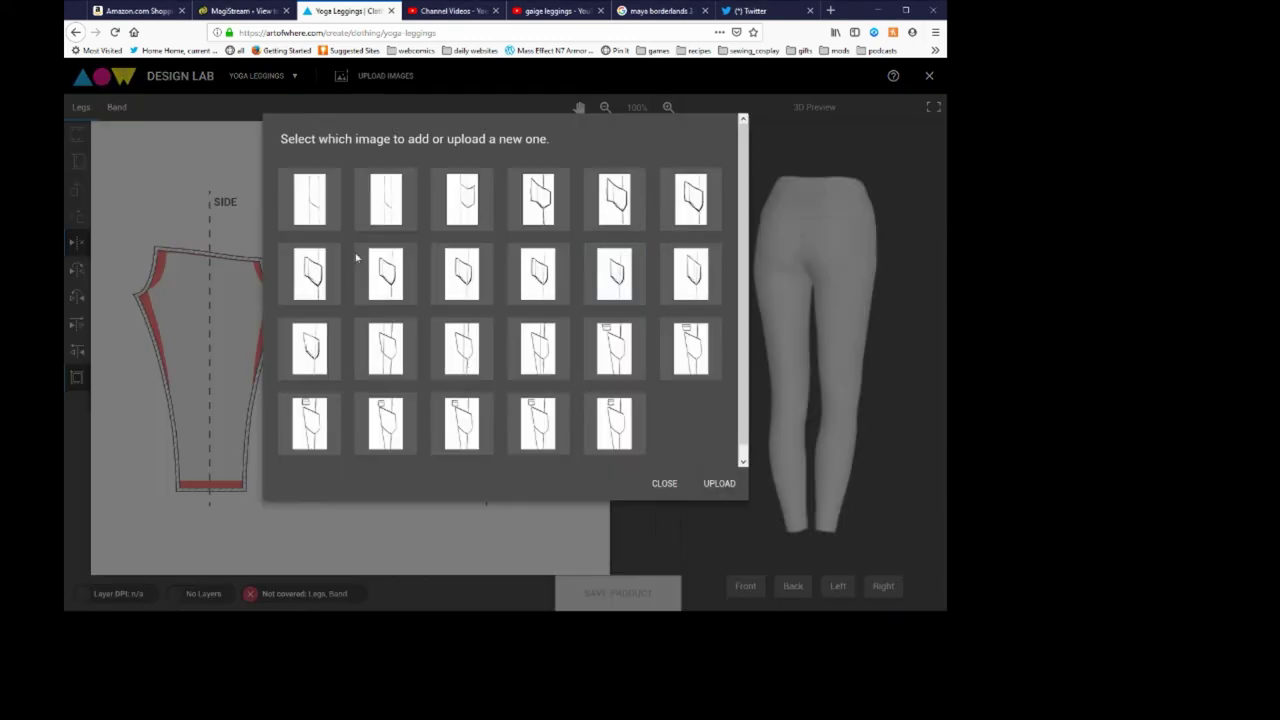
click(700, 425)
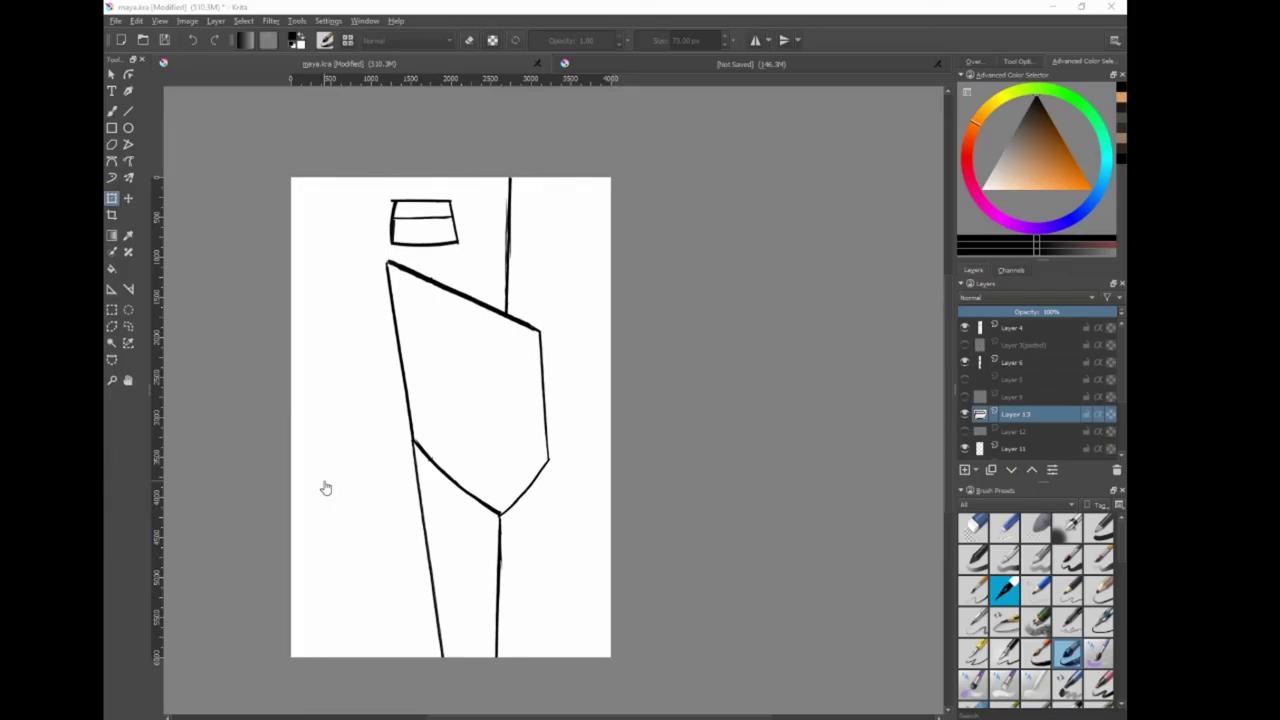
Commit the pocket's new position and export the canvas again as an image.
key(Return)
key(ctrl+shift+e)
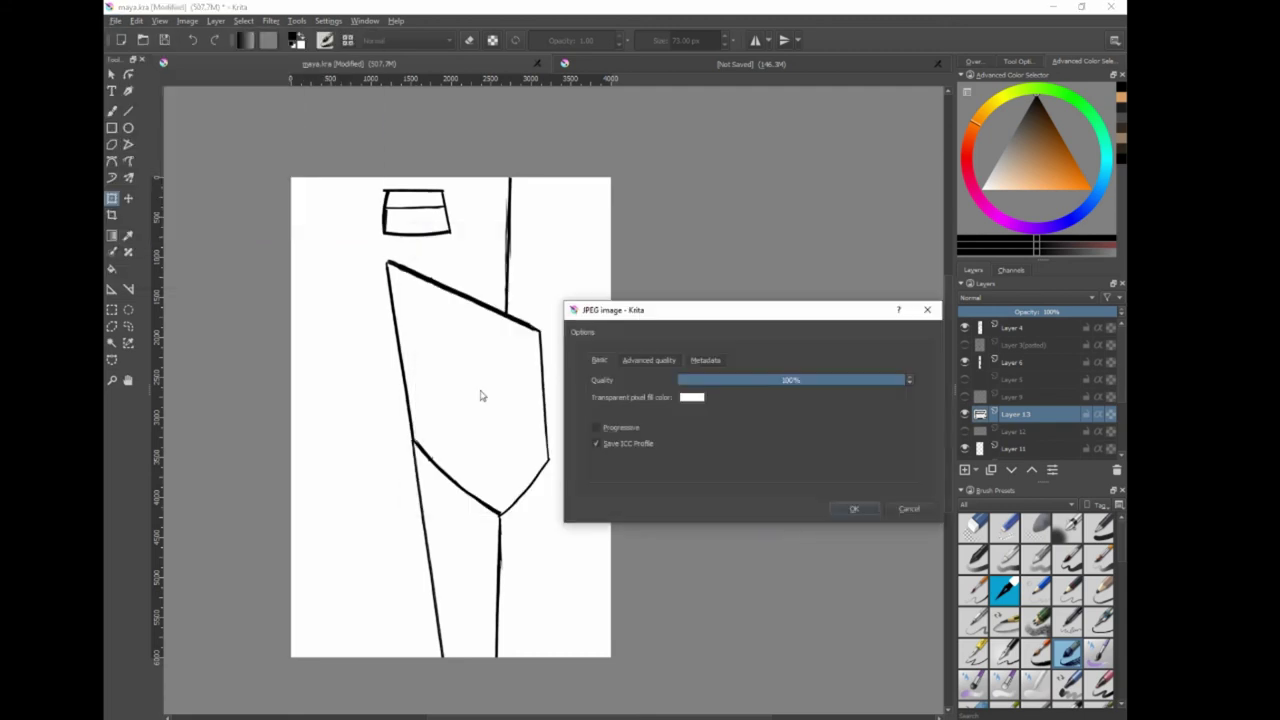
key(Return)
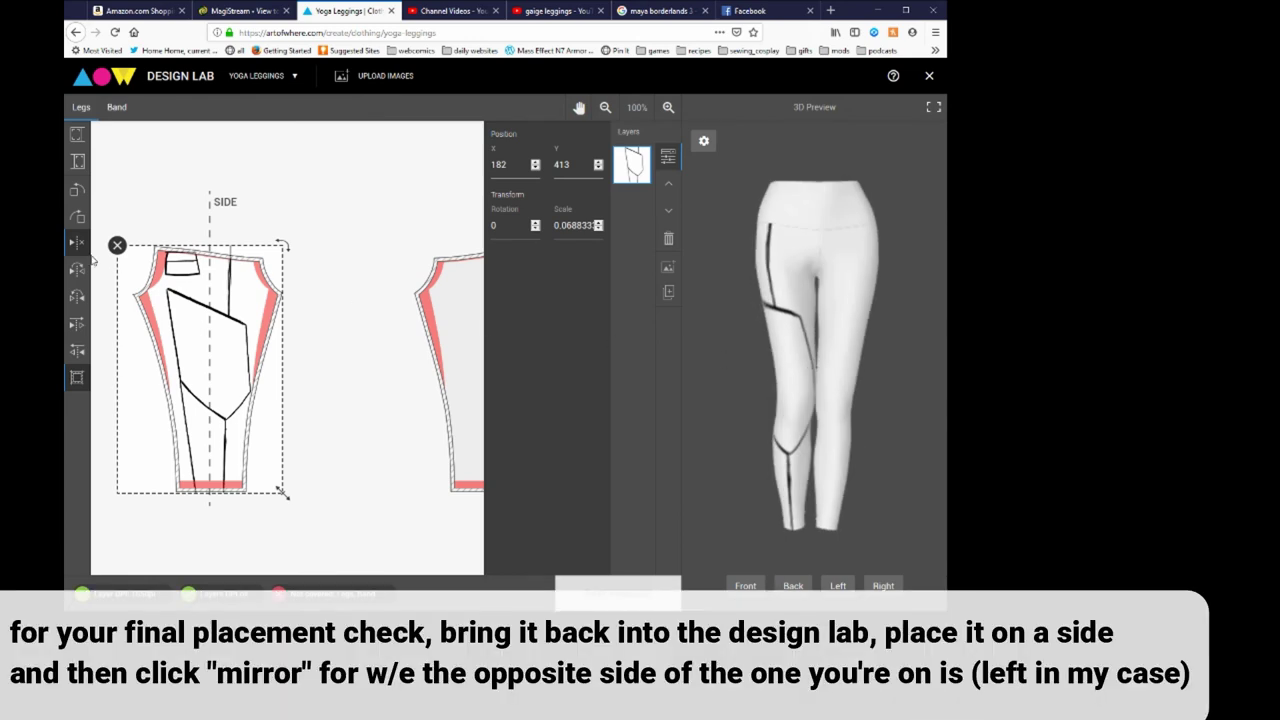
Mirror the pocket-and-panel design onto the left leg and rotate to view the back.
click(79, 281)
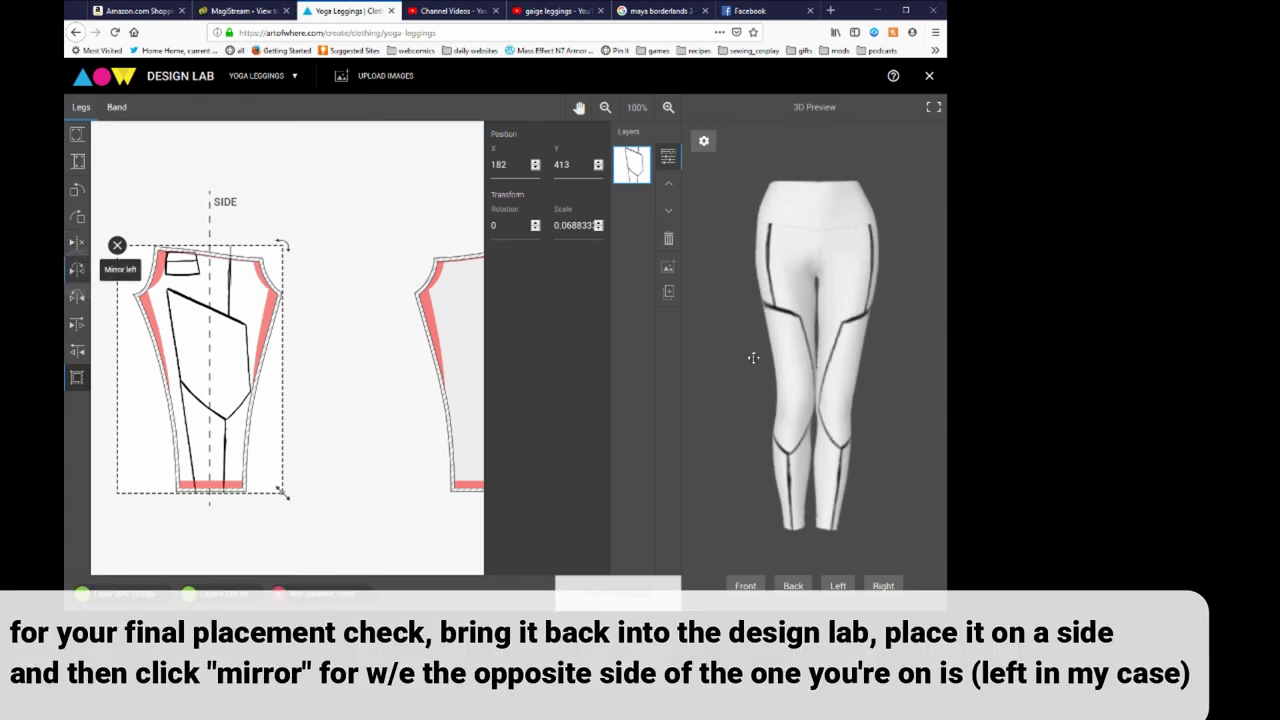
drag(753, 357, 911, 360)
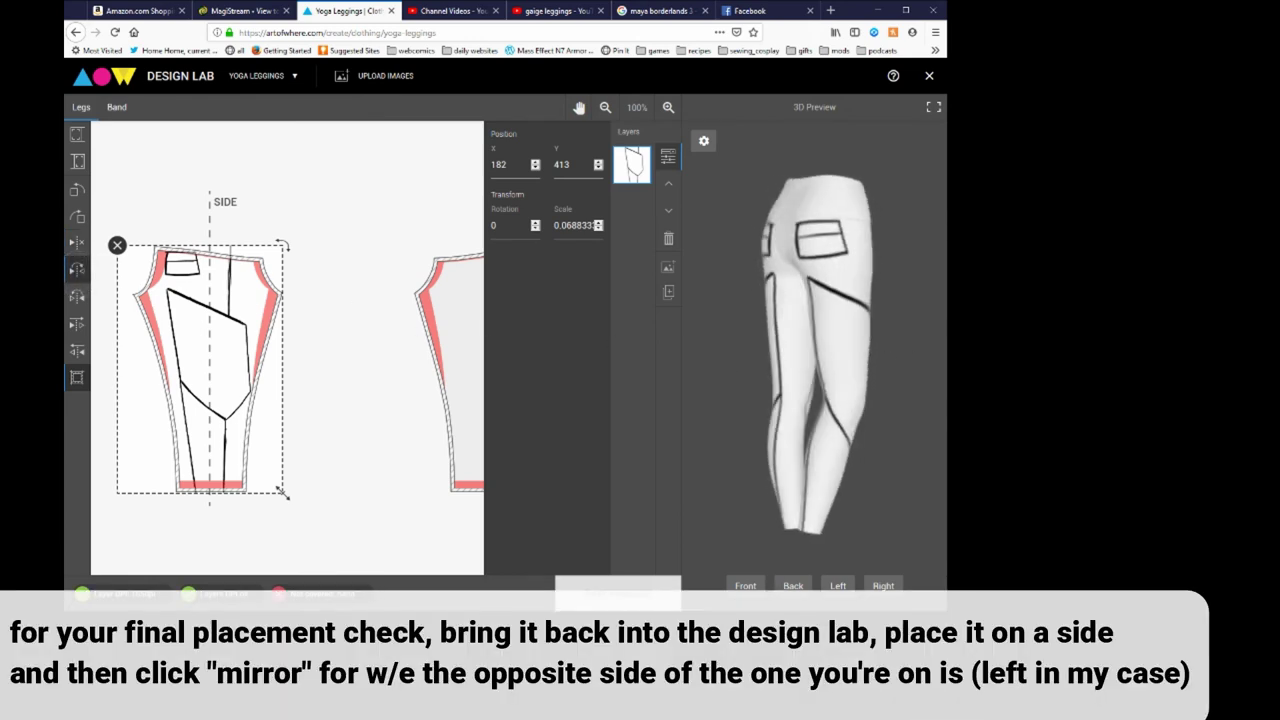